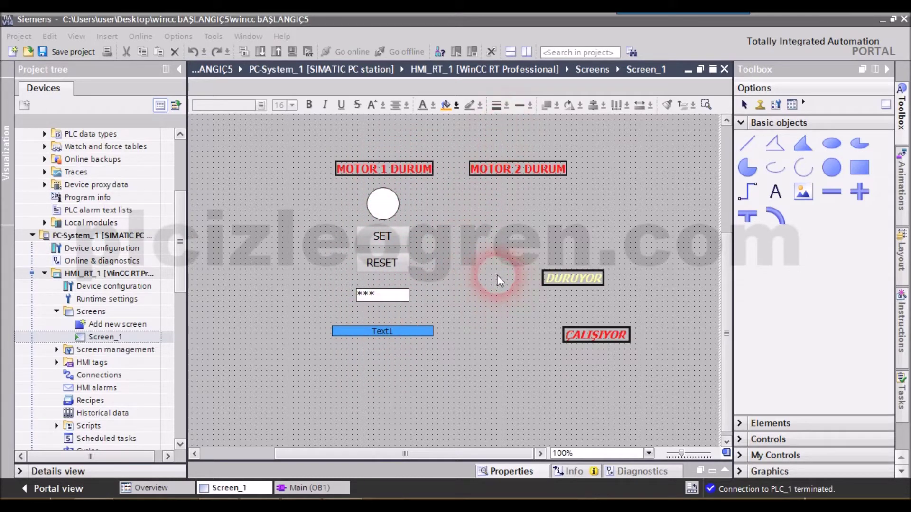
- Look over the Main [OB1] ladder program, then go back to Screen_1
{"action": "left_click_drag", "start_coordinate": [179, 221], "coordinate": [180, 197]}
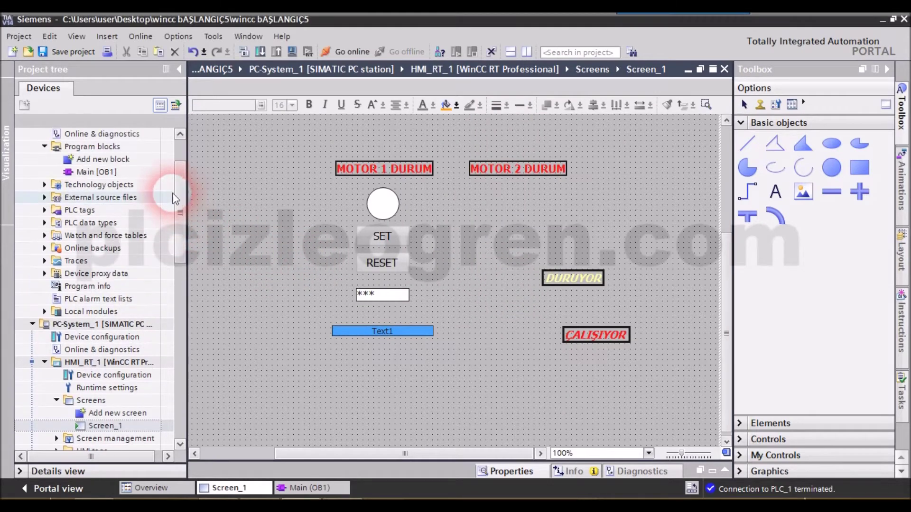
{"action": "double_click", "coordinate": [97, 171]}
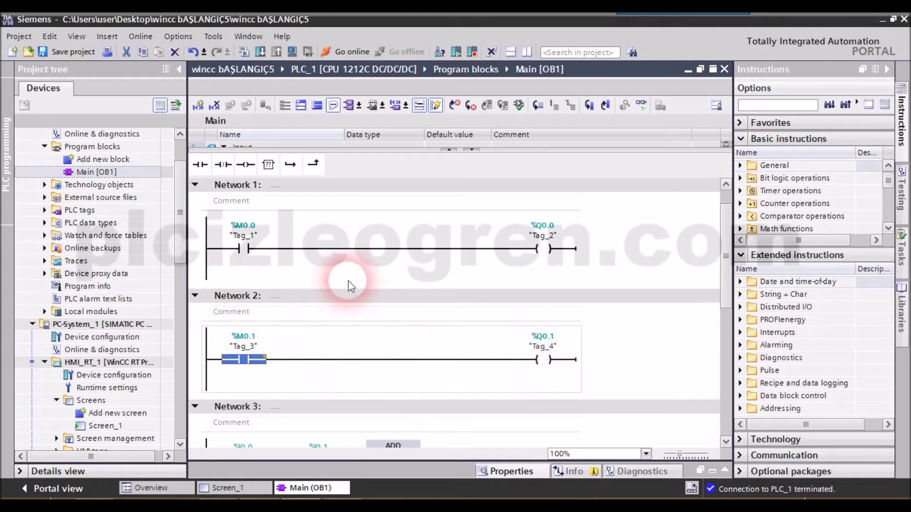
{"action": "scroll", "coordinate": [177, 229], "scroll_direction": "down", "scroll_amount": 3}
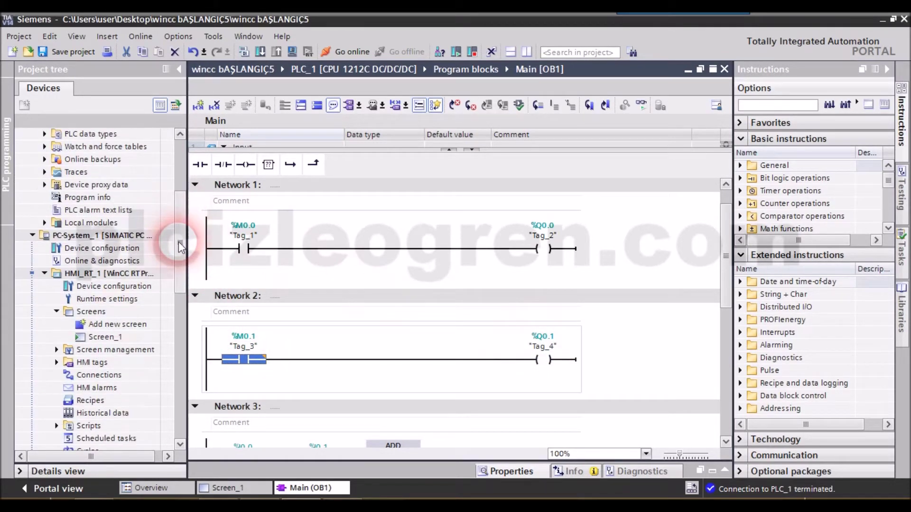
{"action": "left_click", "coordinate": [102, 340]}
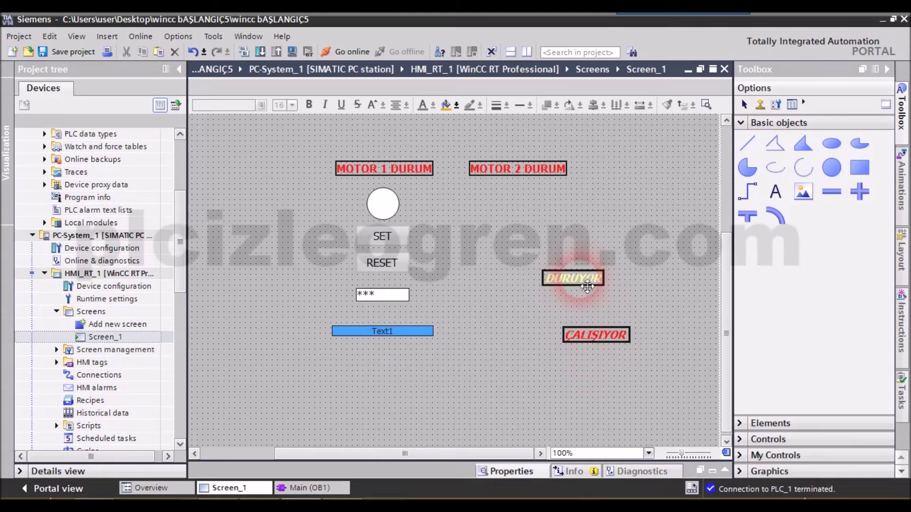
- Add a DURUYOR text field below MOTOR 2 DURUM on Screen_1
{"action": "left_click", "coordinate": [775, 191]}
{"action": "left_click", "coordinate": [503, 195]}
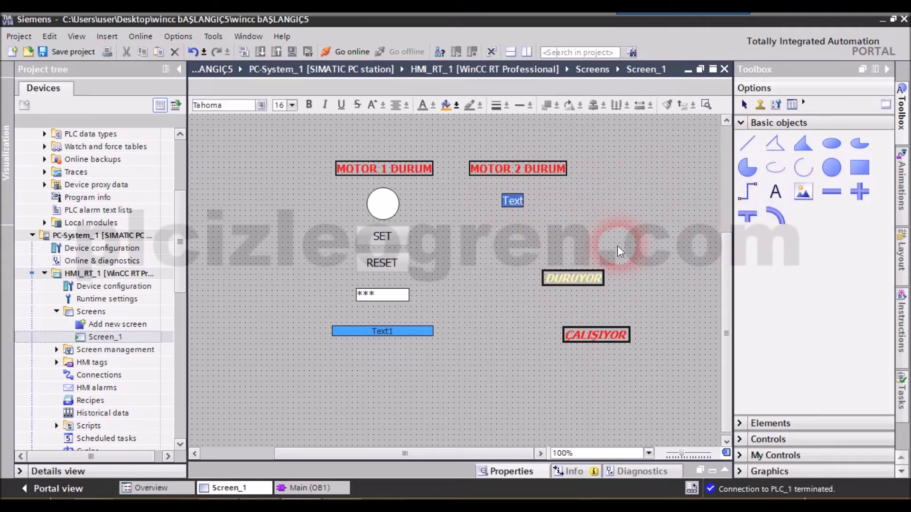
{"action": "type", "text": "DURUYOR"}
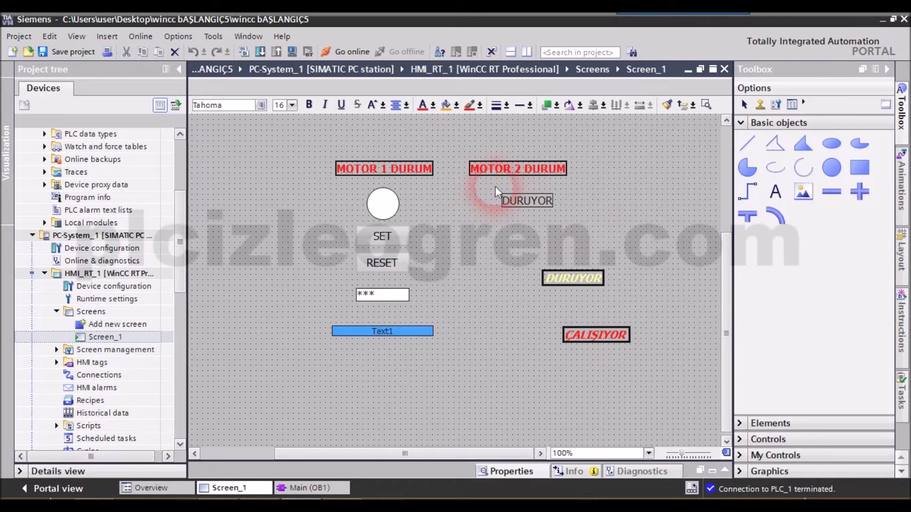
- Style the trial DURUYOR field bold, italic, magenta, with a green dashed border, then delete it
{"action": "double_click", "coordinate": [517, 202]}
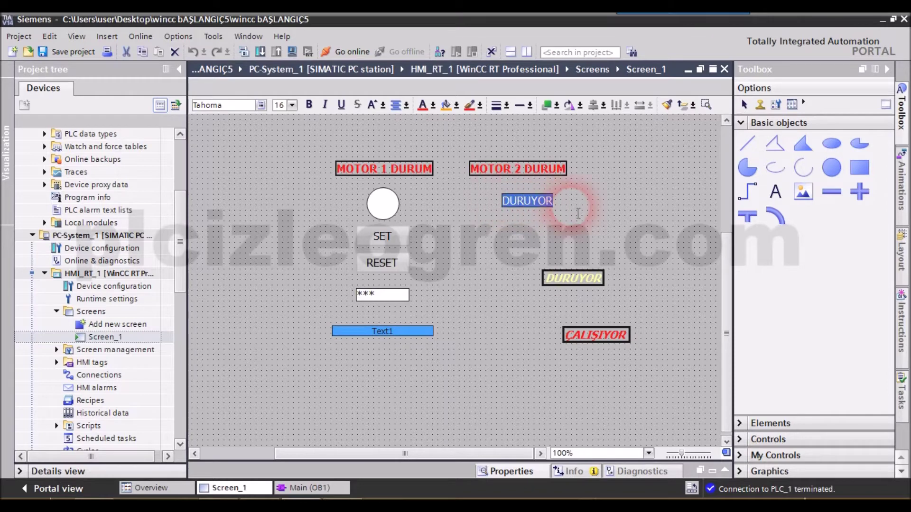
{"action": "left_click", "coordinate": [309, 105]}
{"action": "left_click", "coordinate": [326, 105]}
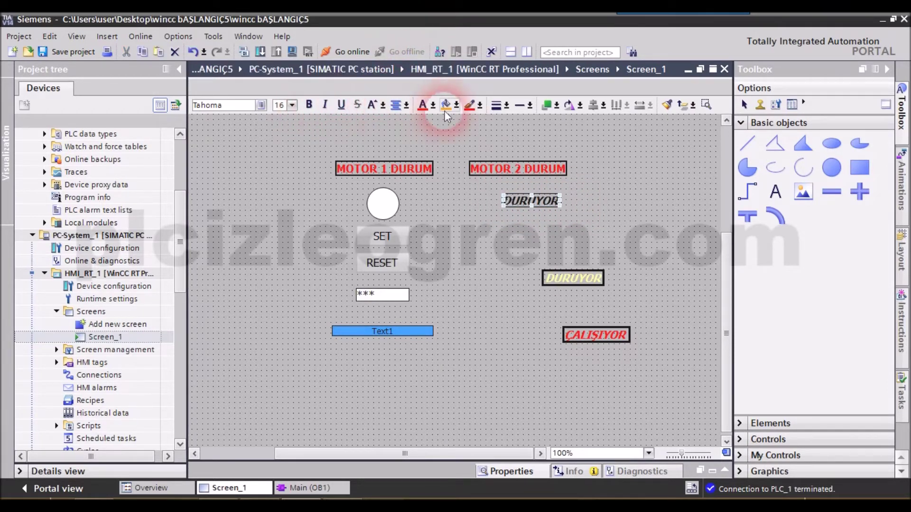
{"action": "left_click", "coordinate": [433, 106]}
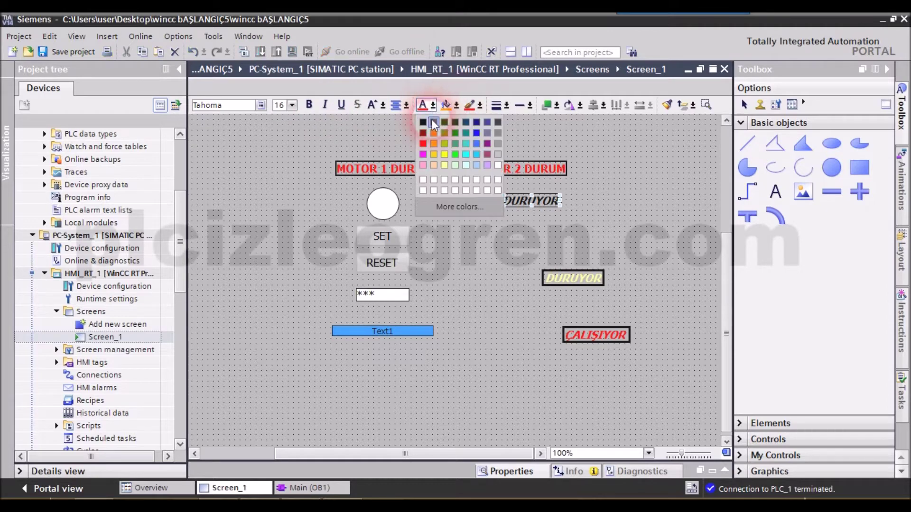
{"action": "left_click", "coordinate": [424, 154]}
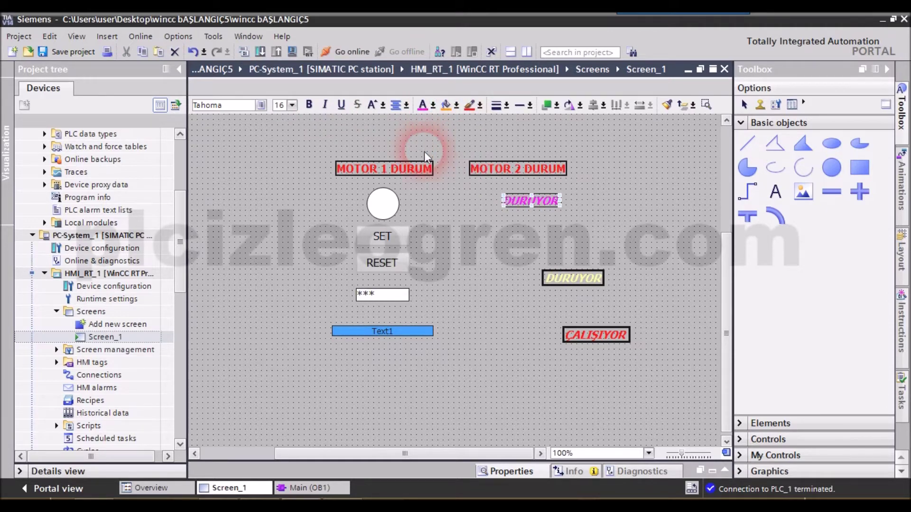
{"action": "left_click", "coordinate": [469, 106]}
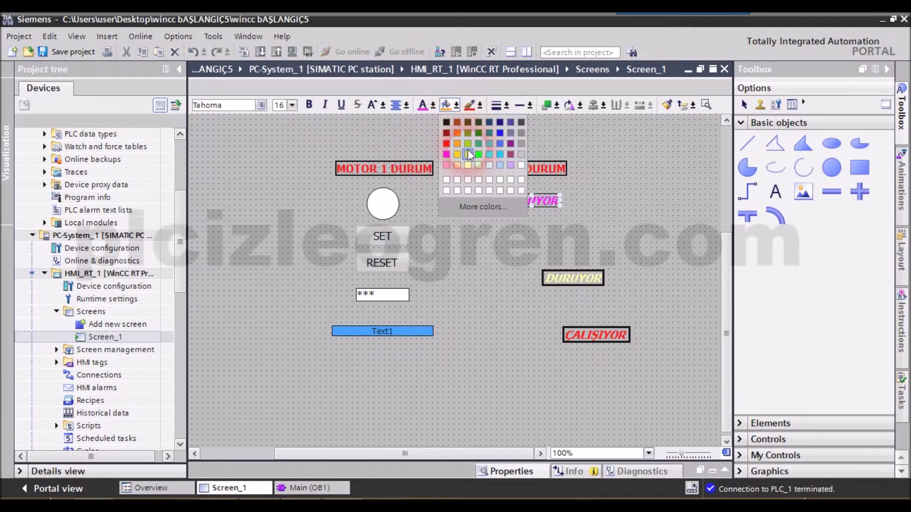
{"action": "left_click", "coordinate": [467, 152]}
{"action": "left_click", "coordinate": [479, 106]}
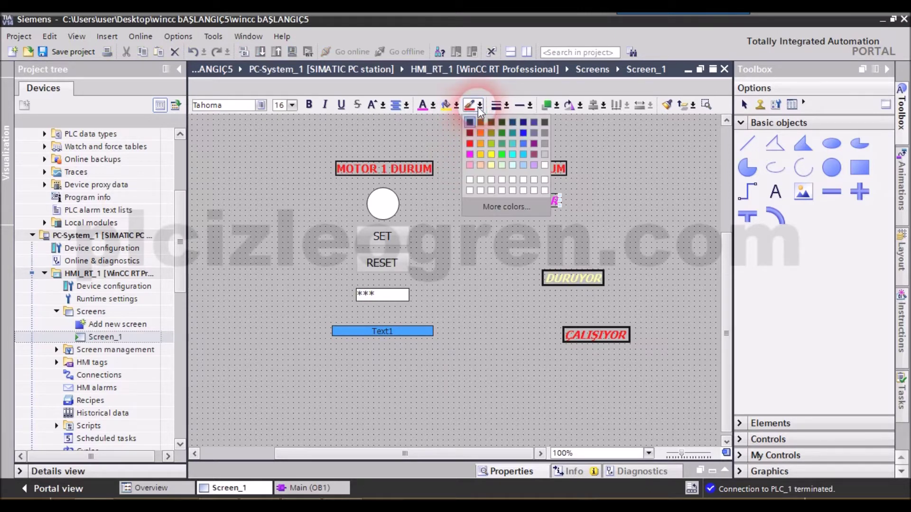
{"action": "left_click", "coordinate": [501, 153]}
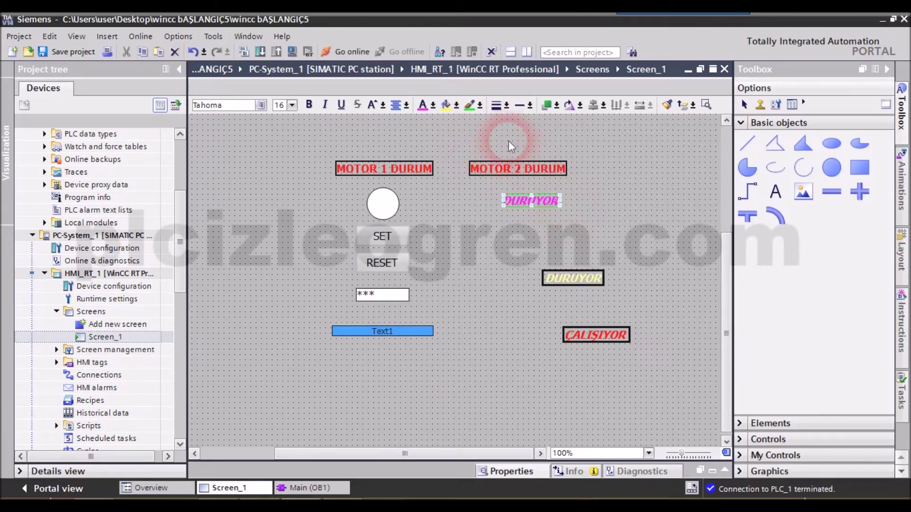
{"action": "left_click", "coordinate": [530, 106]}
{"action": "left_click", "coordinate": [539, 123]}
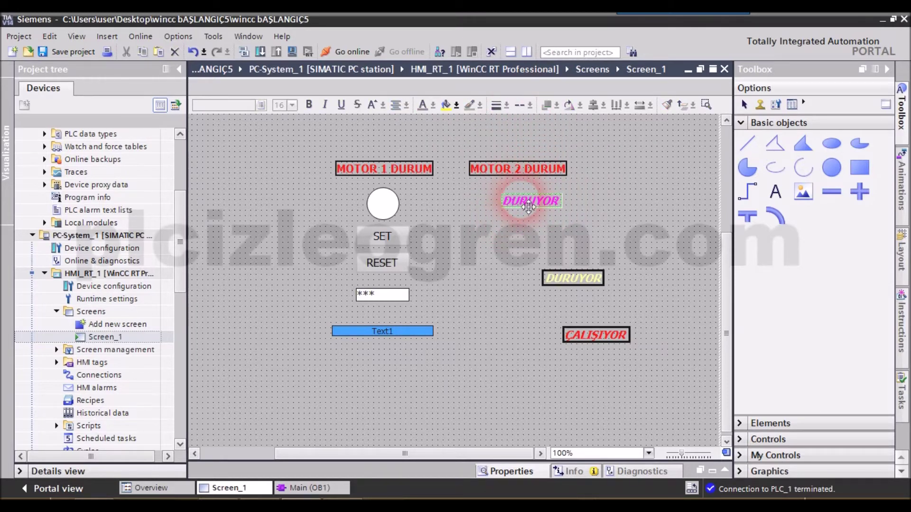
{"action": "key", "text": "Delete"}
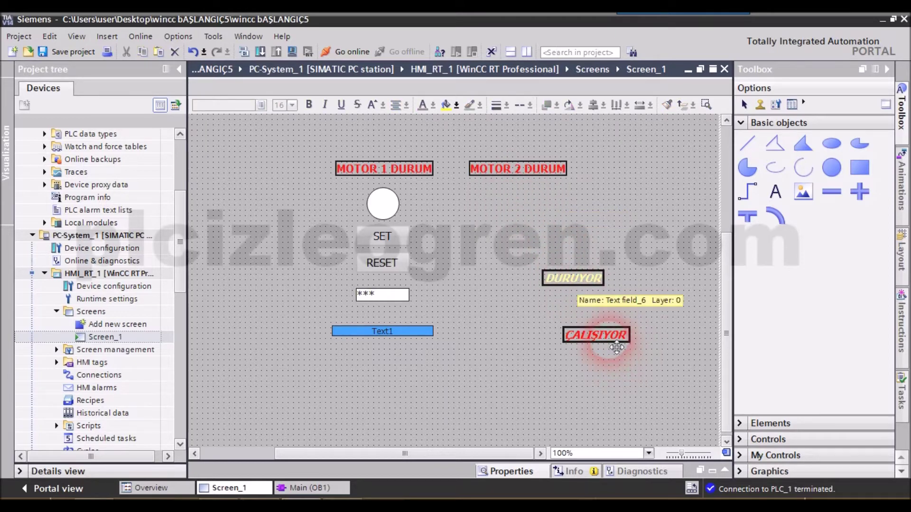
- Inspect the ÇALIŞIYOR field's Tag_4 visibility animation in its properties
{"action": "left_click", "coordinate": [724, 471]}
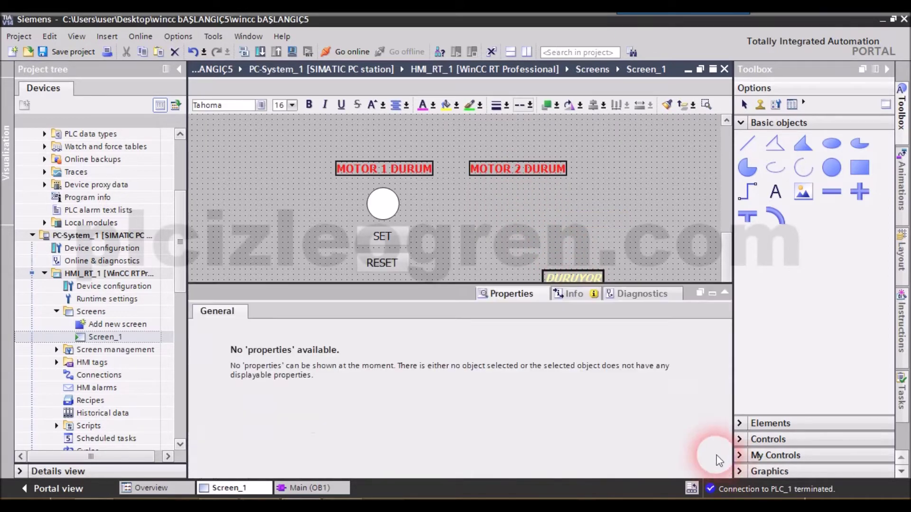
{"action": "left_click", "coordinate": [228, 267]}
{"action": "left_click", "coordinate": [239, 317]}
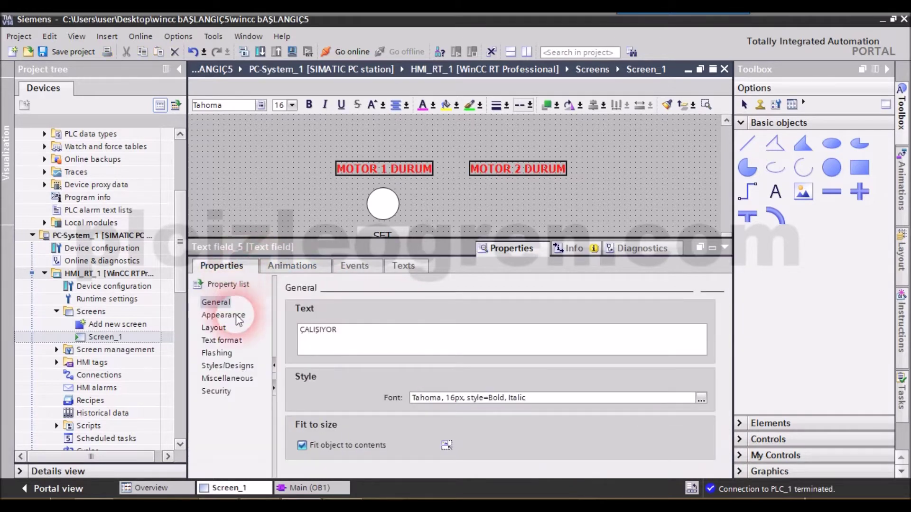
{"action": "left_click", "coordinate": [274, 267]}
{"action": "left_click", "coordinate": [232, 369]}
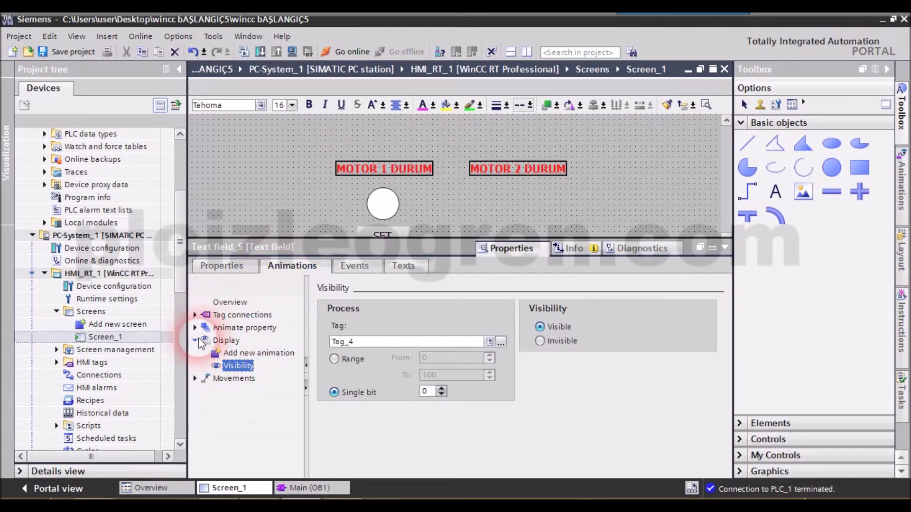
{"action": "left_click", "coordinate": [196, 341]}
{"action": "left_click", "coordinate": [195, 342]}
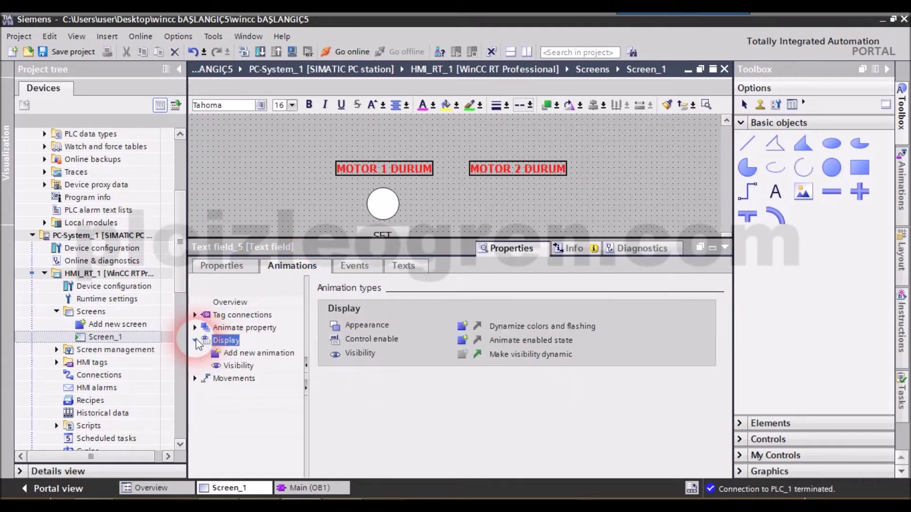
{"action": "left_click", "coordinate": [235, 366]}
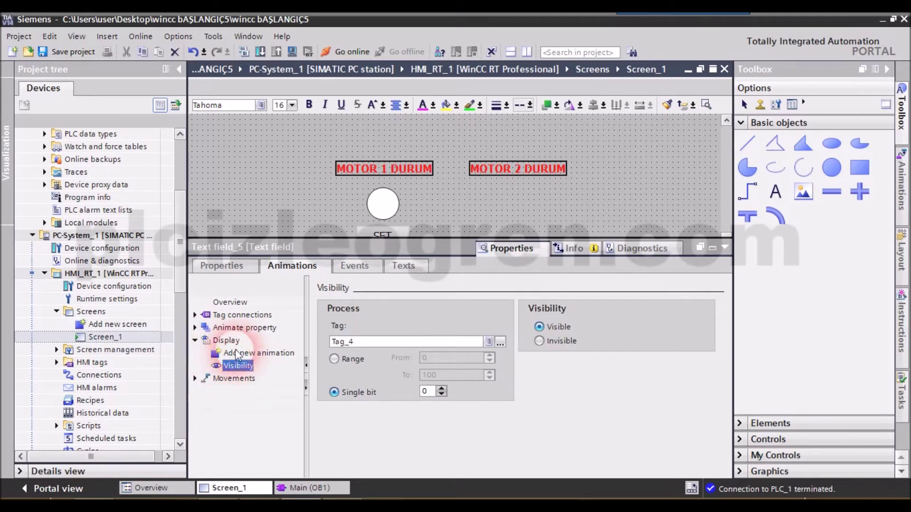
{"action": "left_click", "coordinate": [237, 353]}
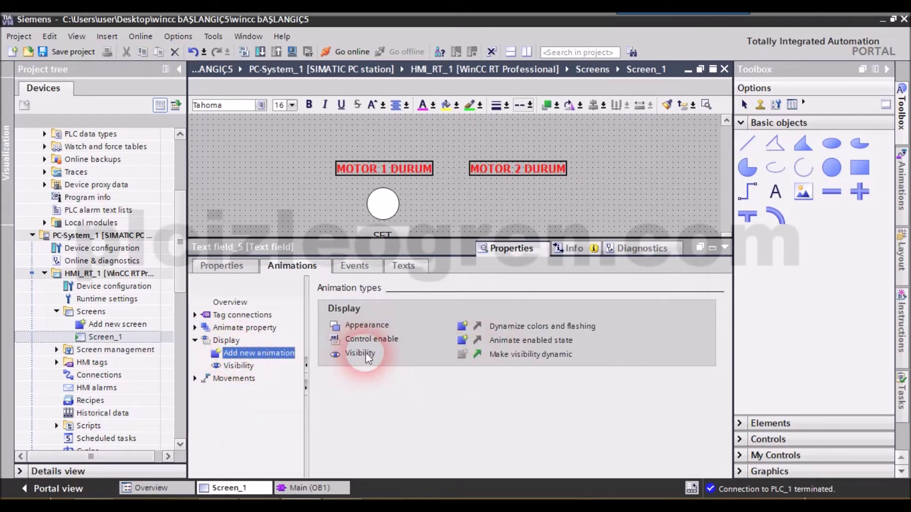
{"action": "left_click", "coordinate": [243, 368]}
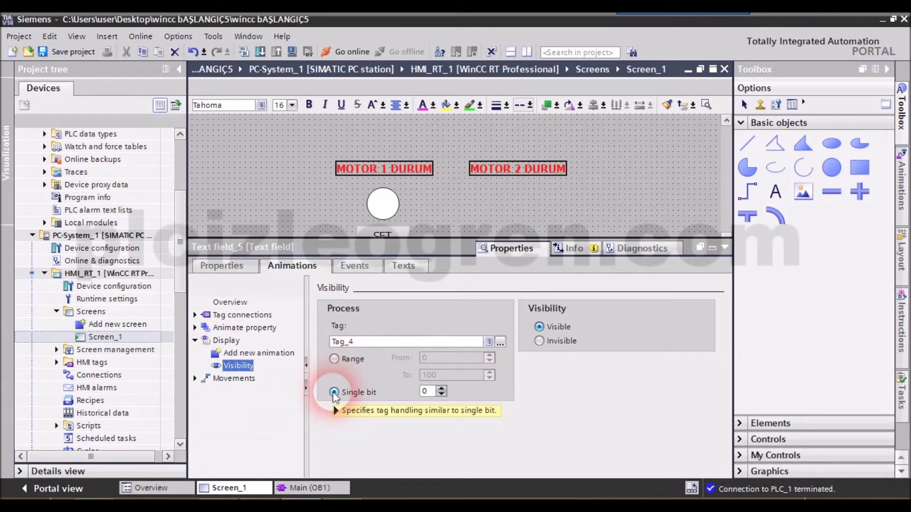
- Inspect the DURUYOR field's visibility animation settings
{"action": "mouse_move", "coordinate": [332, 392]}
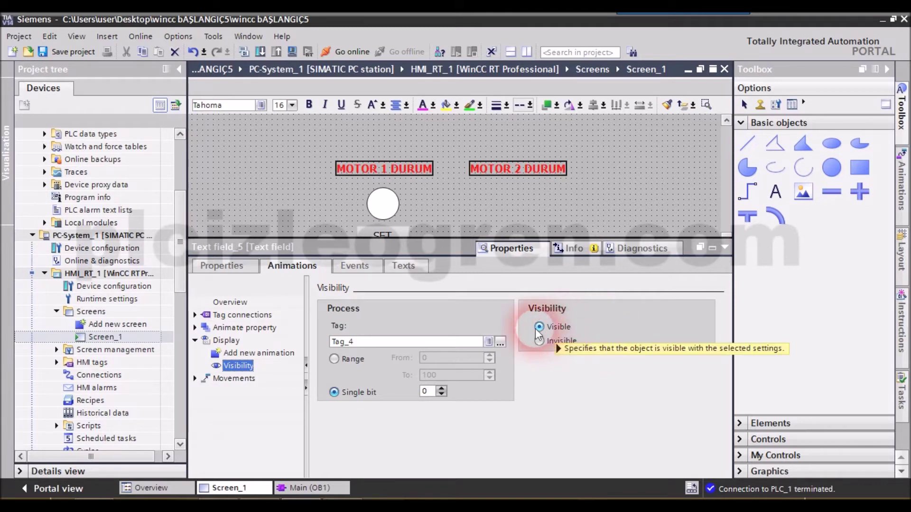
{"action": "mouse_move", "coordinate": [540, 332]}
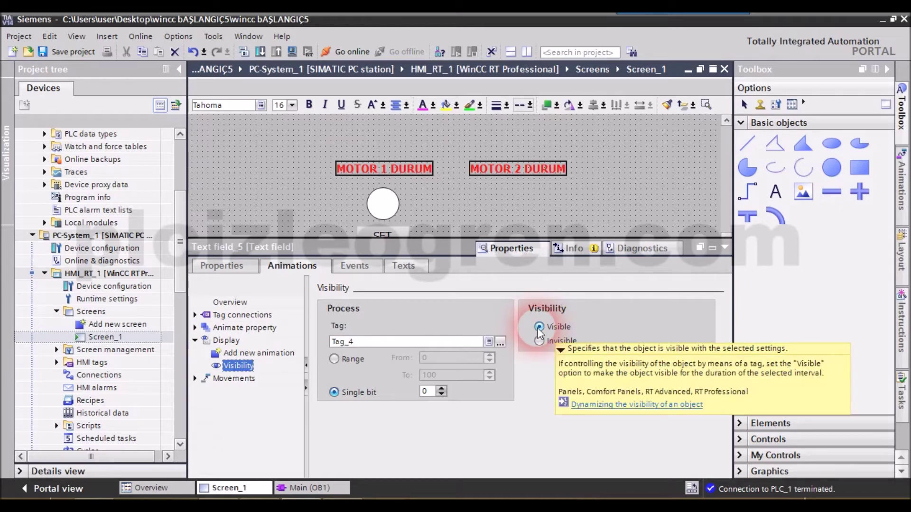
{"action": "left_click", "coordinate": [724, 247]}
{"action": "left_click", "coordinate": [559, 286]}
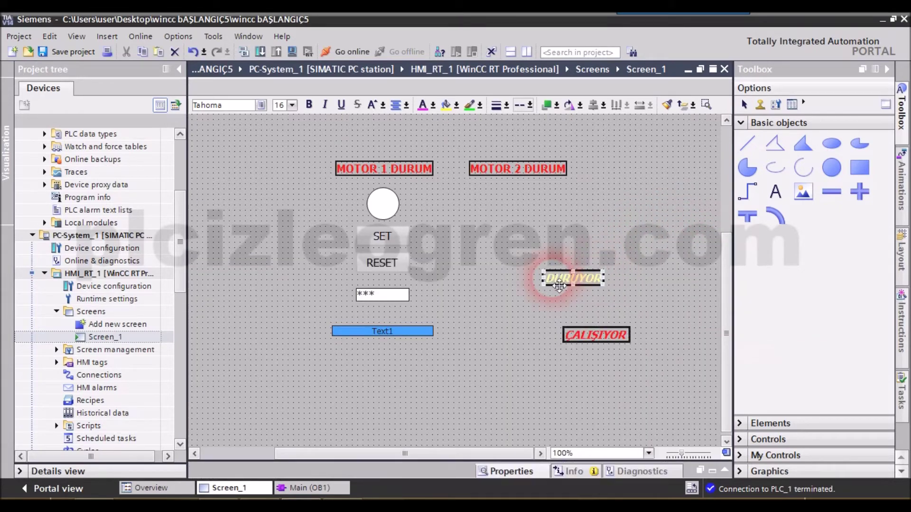
{"action": "left_click", "coordinate": [725, 471]}
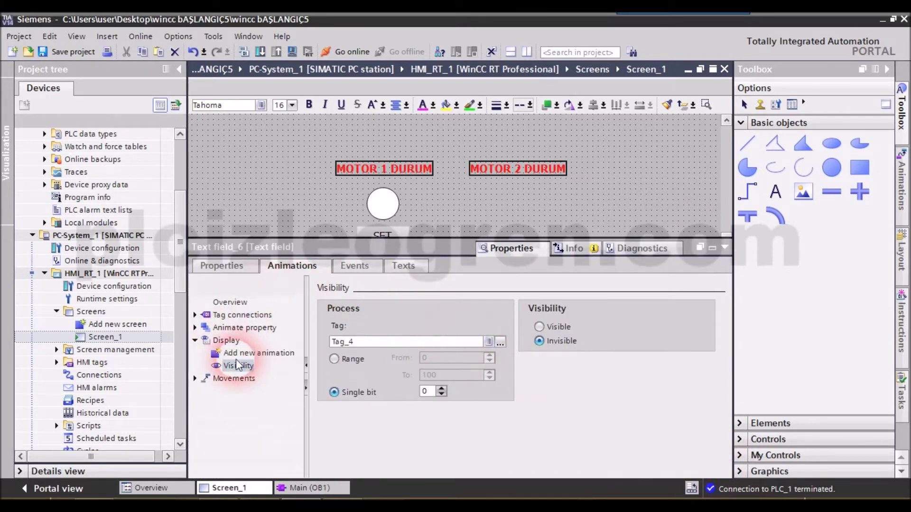
{"action": "left_click", "coordinate": [226, 340]}
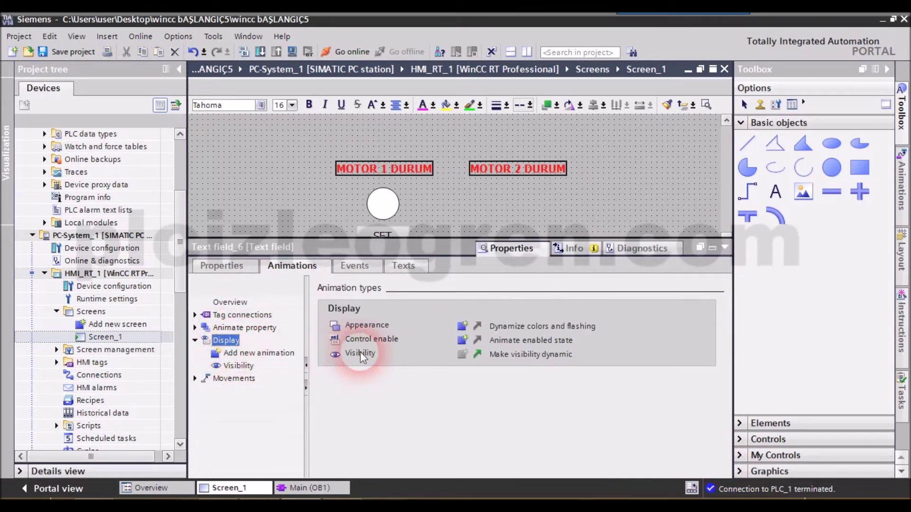
{"action": "left_click", "coordinate": [233, 366]}
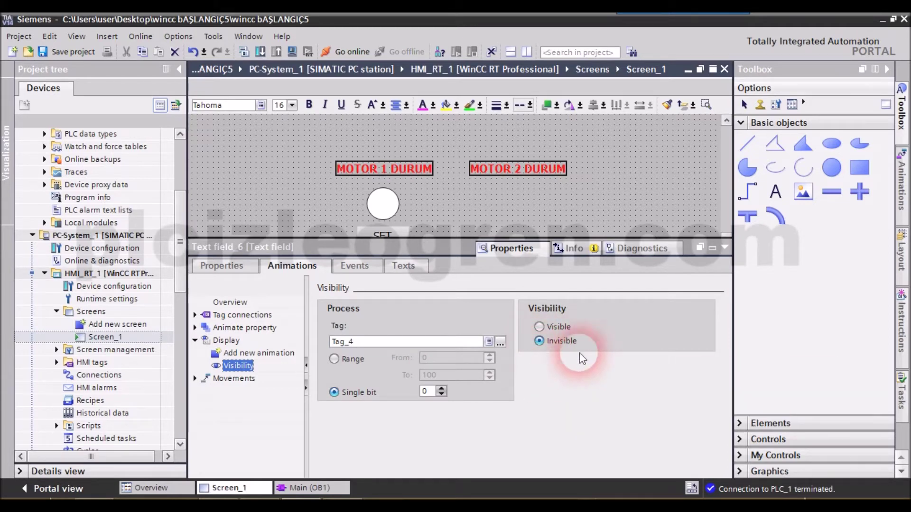
{"action": "left_click", "coordinate": [725, 247]}
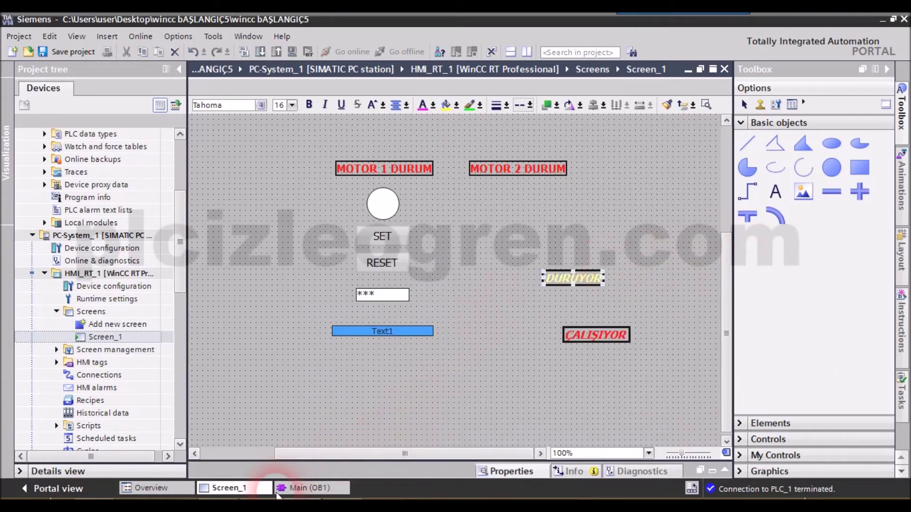
- Start the Screen_1 runtime simulation showing DURUYOR, then return to the editor
{"action": "right_click", "coordinate": [100, 337]}
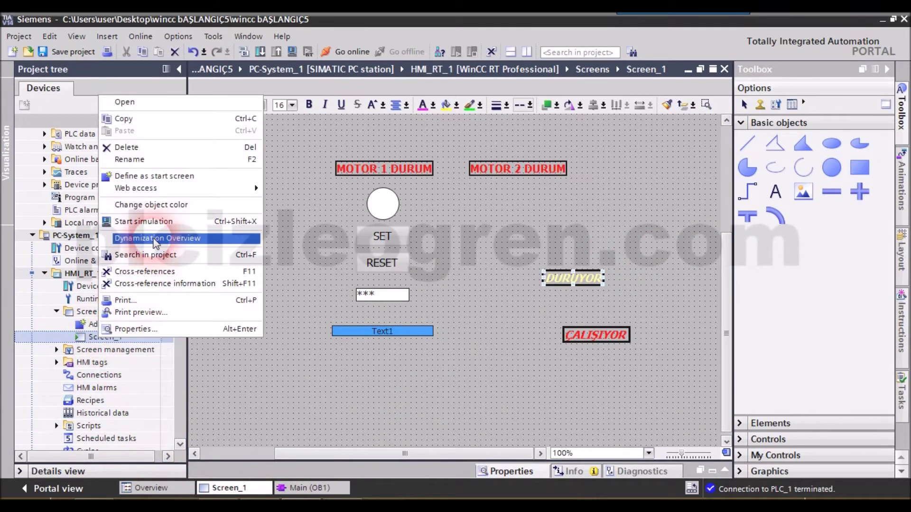
{"action": "left_click", "coordinate": [166, 221]}
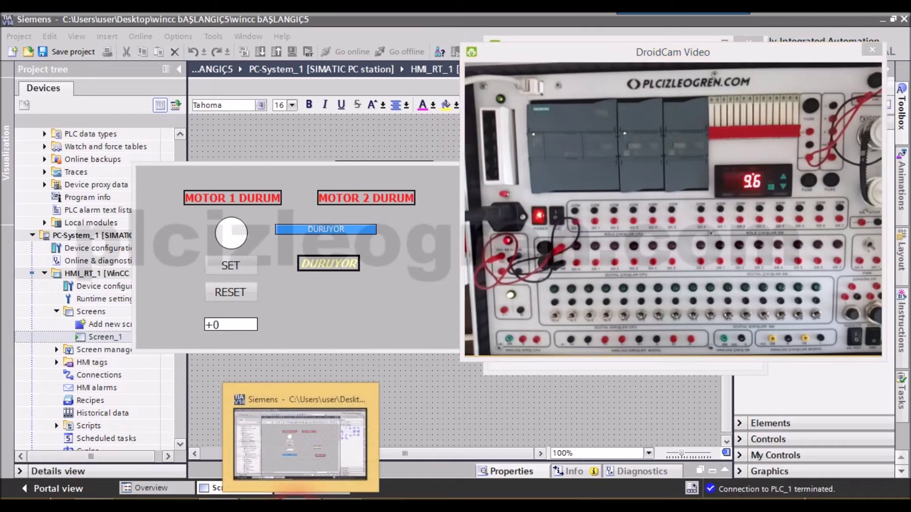
{"action": "left_click", "coordinate": [304, 427]}
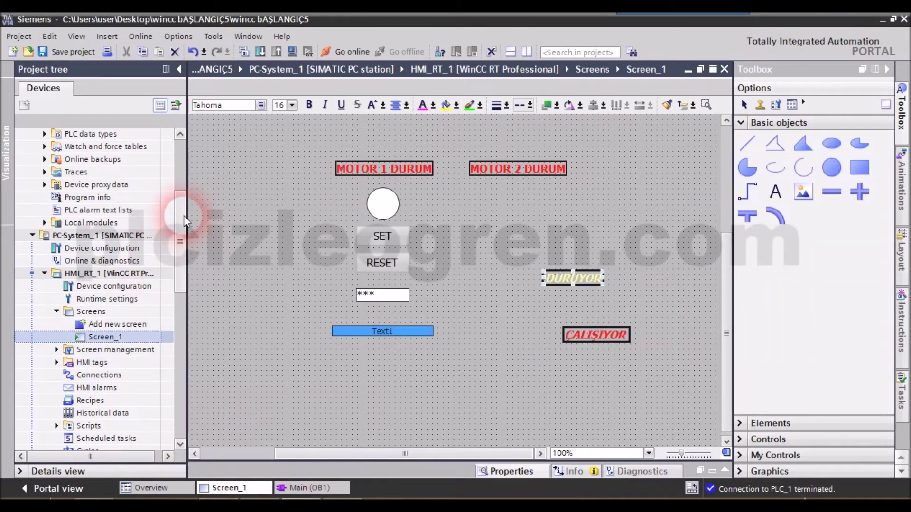
- Open Main [OB1] and turn on program status monitoring with Ctrl+T
{"action": "scroll", "coordinate": [181, 199], "scroll_direction": "up", "scroll_amount": 2}
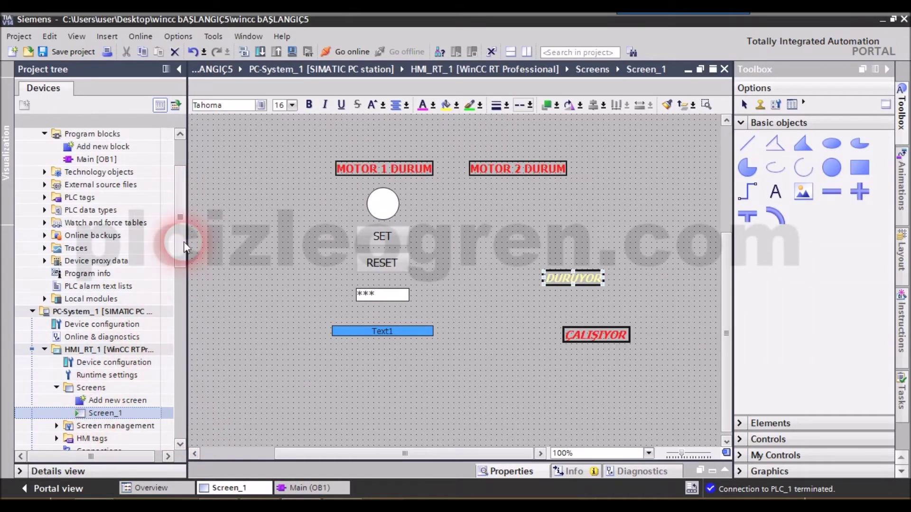
{"action": "left_click_drag", "start_coordinate": [184, 241], "coordinate": [180, 221]}
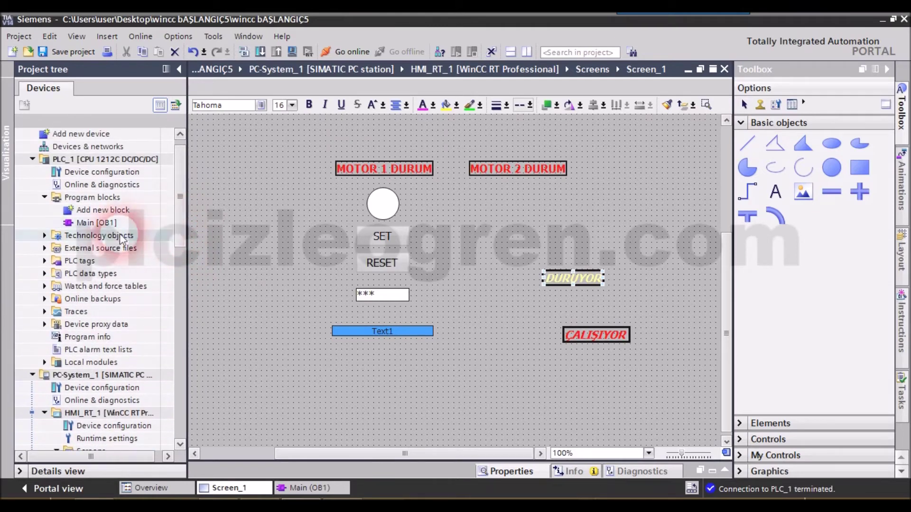
{"action": "double_click", "coordinate": [107, 224]}
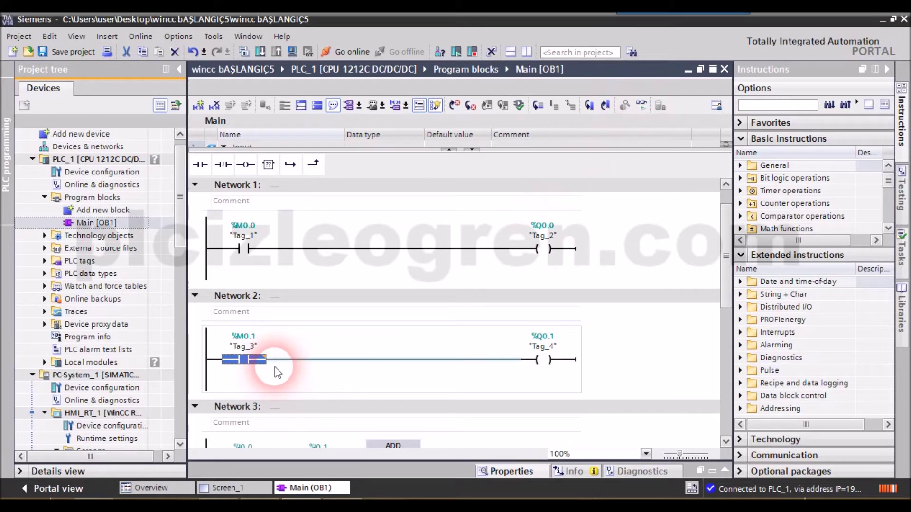
{"action": "key", "text": "ctrl+t"}
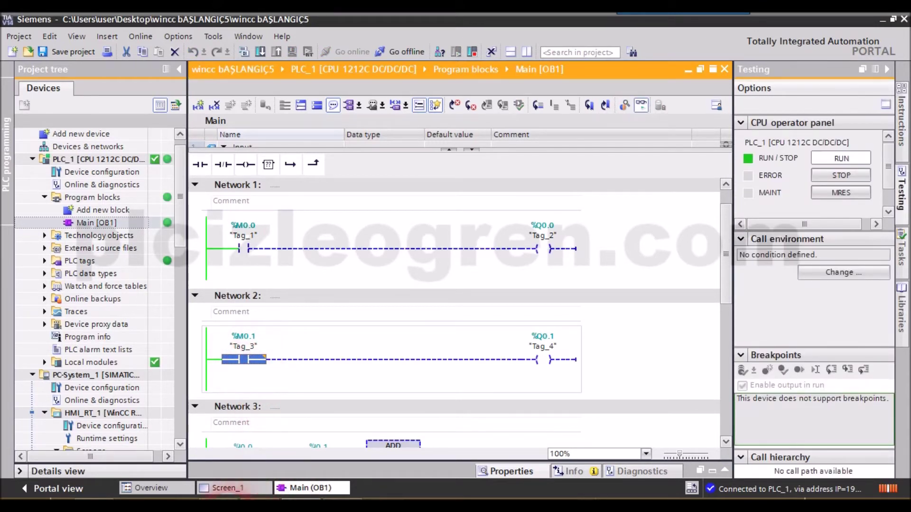
- Place the running HMI screen on the right beside the restored ladder editor
{"action": "left_click", "coordinate": [315, 437]}
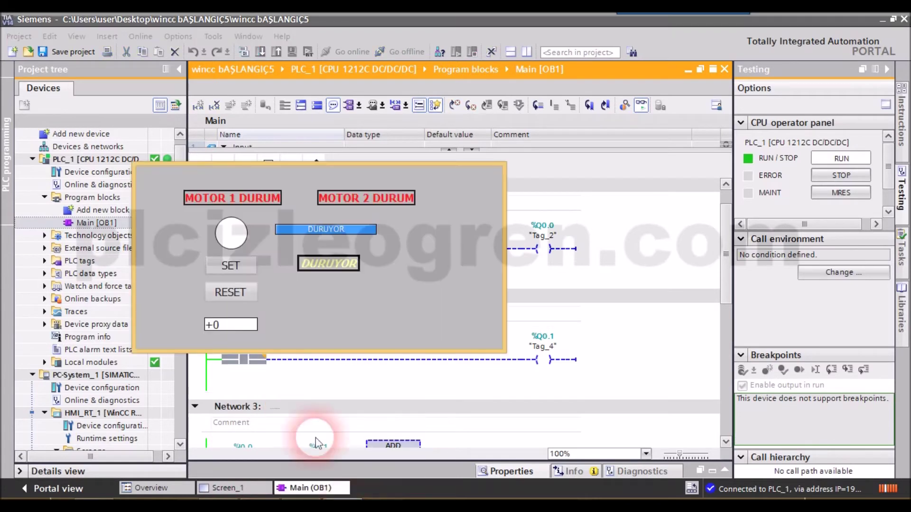
{"action": "left_click_drag", "start_coordinate": [293, 164], "coordinate": [635, 165]}
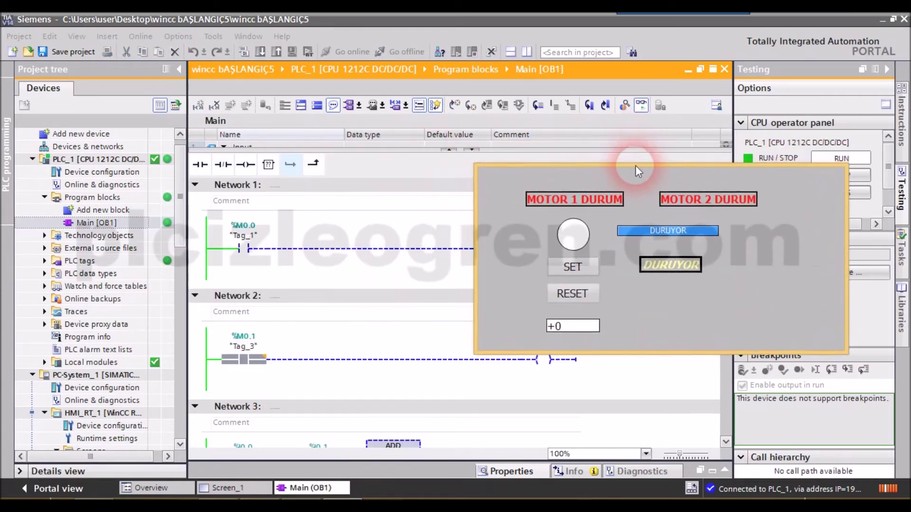
{"action": "right_click", "coordinate": [239, 359]}
{"action": "key", "text": "Escape"}
{"action": "key", "text": "super+Down"}
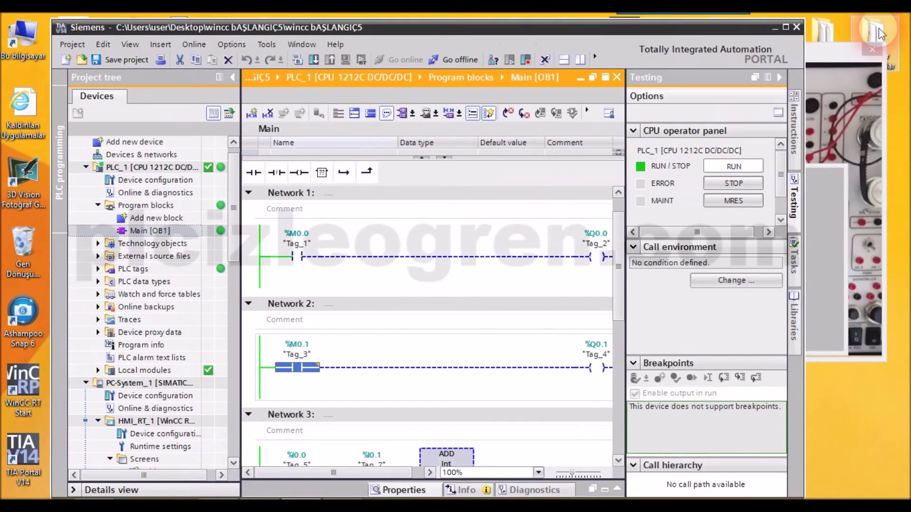
{"action": "left_click", "coordinate": [349, 506]}
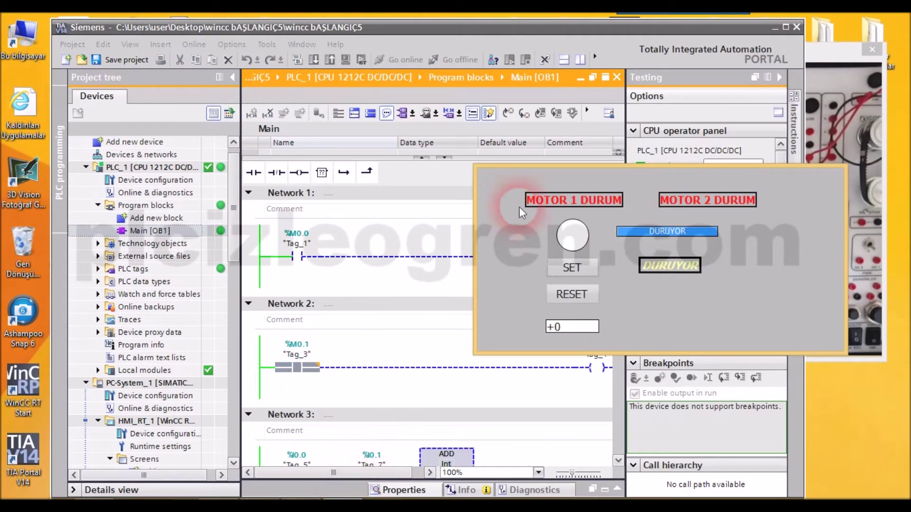
{"action": "double_click", "coordinate": [532, 30]}
{"action": "left_click_drag", "start_coordinate": [533, 9], "coordinate": [417, 33]}
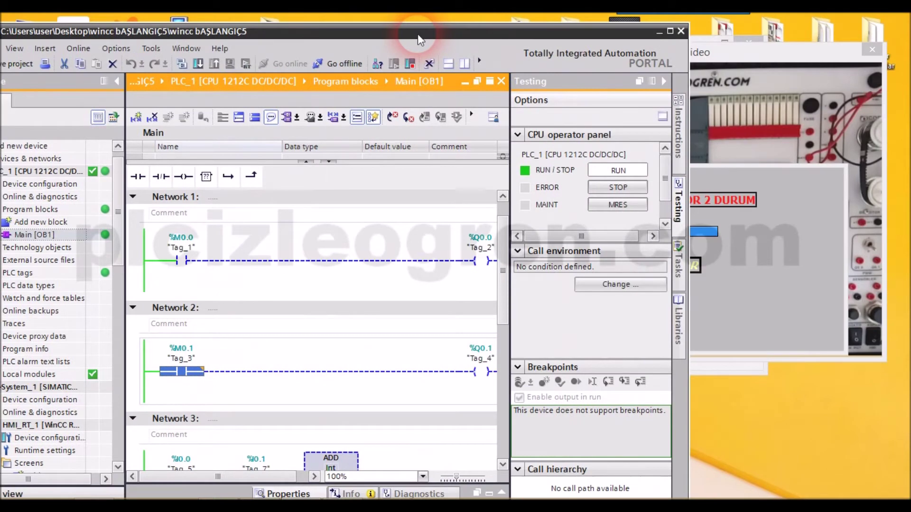
{"action": "left_click_drag", "start_coordinate": [743, 169], "coordinate": [876, 169]}
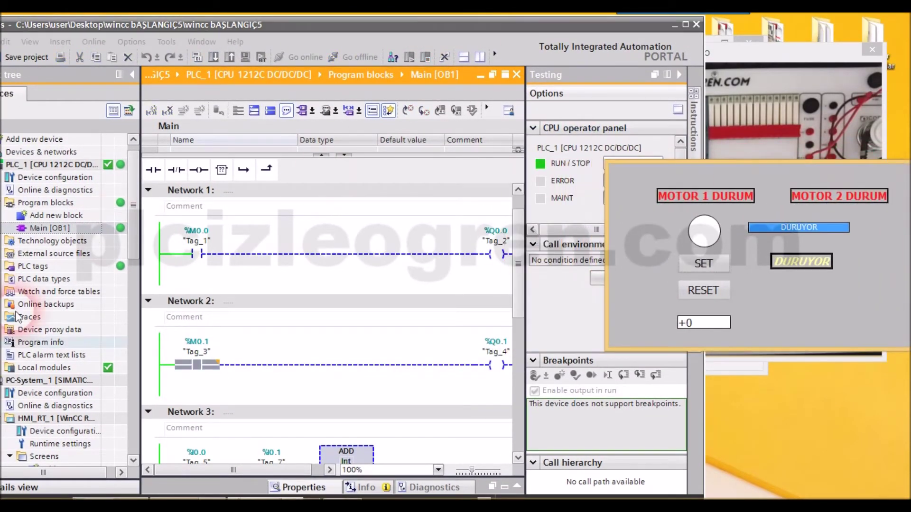
{"action": "left_click", "coordinate": [201, 366]}
- Modify %M0.1 in Network 2 to 1 so motor 1 runs
{"action": "right_click", "coordinate": [202, 366]}
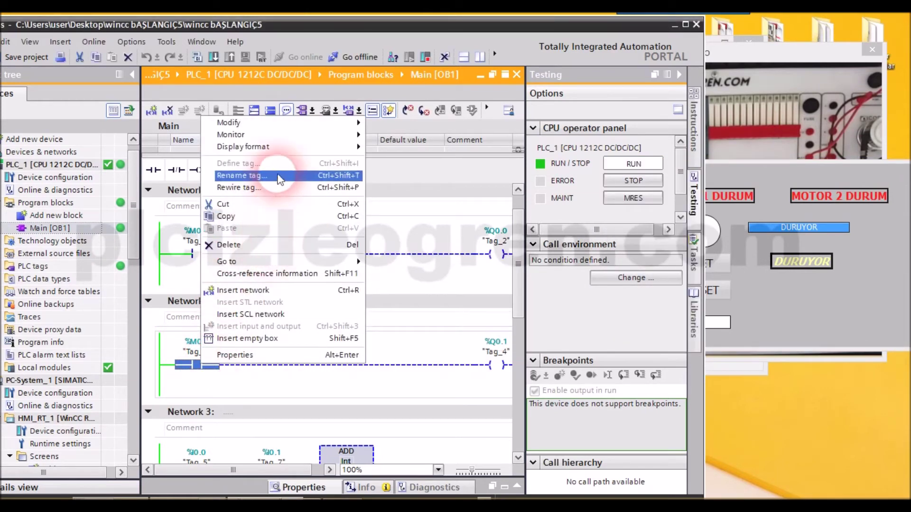
{"action": "mouse_move", "coordinate": [321, 141]}
{"action": "mouse_move", "coordinate": [332, 123]}
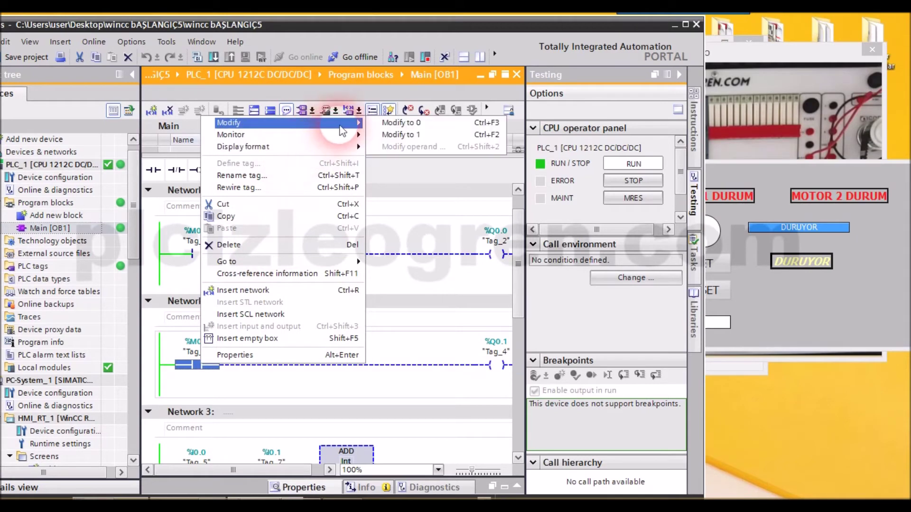
{"action": "left_click", "coordinate": [392, 136]}
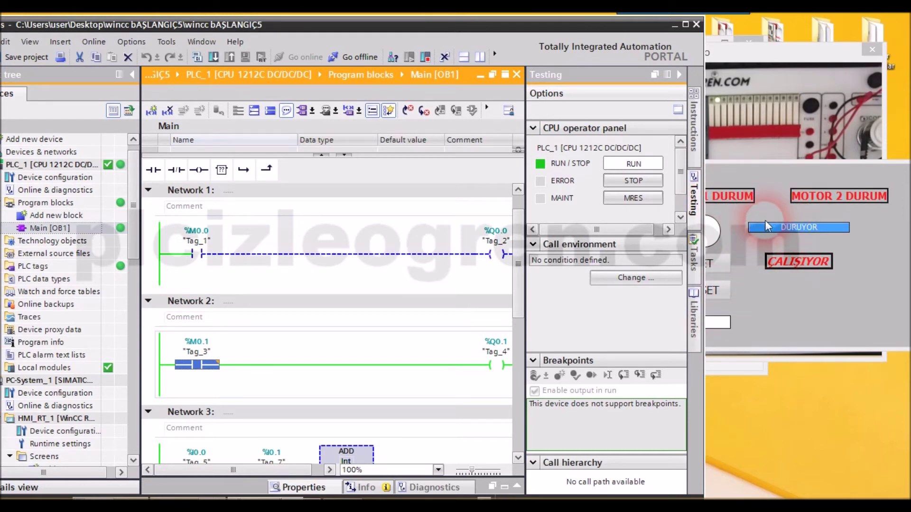
- Modify %M0.1 back to 0 to stop motor 1
{"action": "right_click", "coordinate": [195, 363]}
{"action": "mouse_move", "coordinate": [285, 147]}
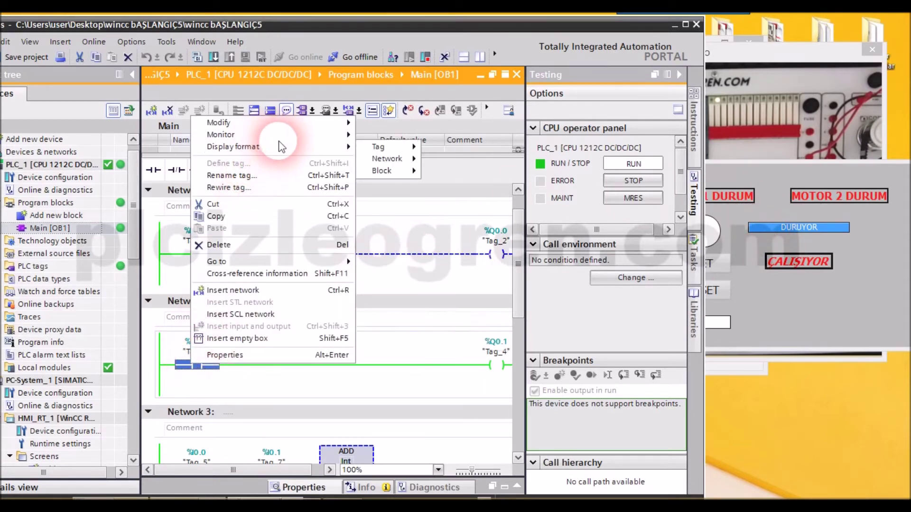
{"action": "mouse_move", "coordinate": [329, 123]}
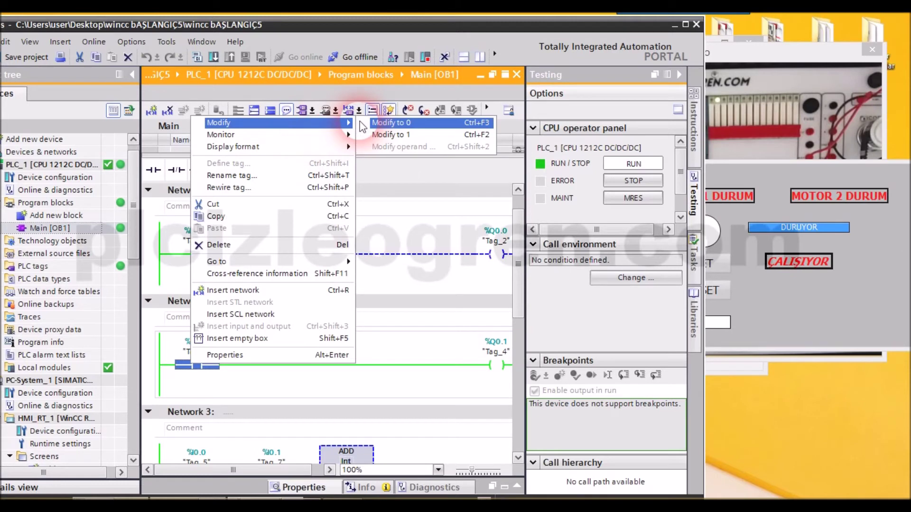
{"action": "left_click", "coordinate": [387, 136]}
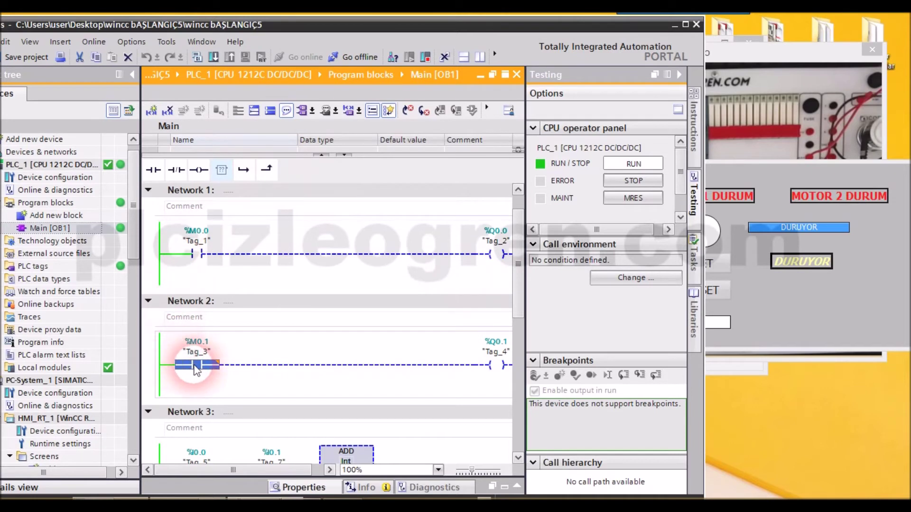
{"action": "right_click", "coordinate": [194, 364]}
{"action": "mouse_move", "coordinate": [337, 125]}
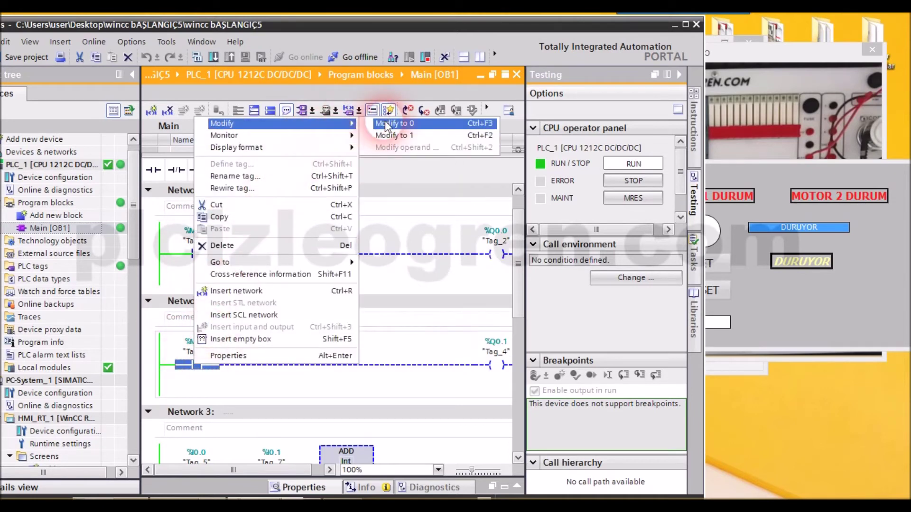
{"action": "left_click", "coordinate": [394, 136]}
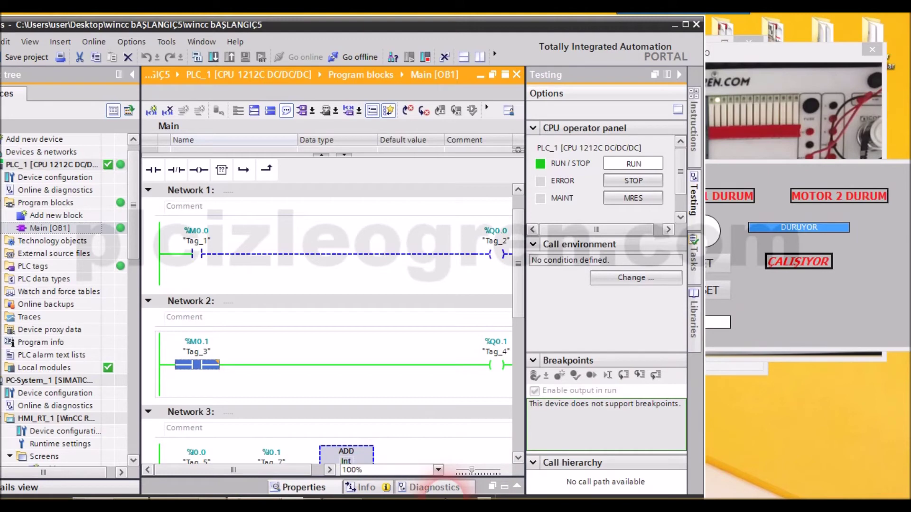
{"action": "left_click", "coordinate": [641, 76]}
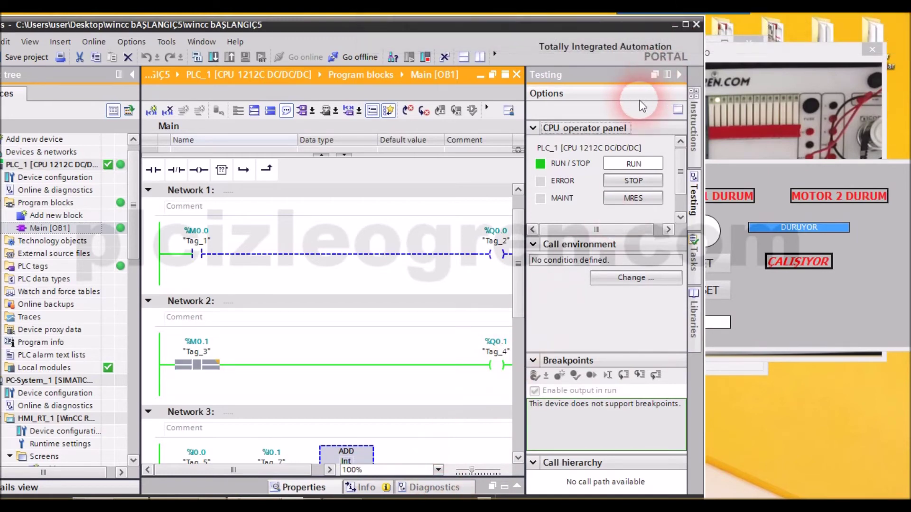
- On the maximized Screen_1, drag DURUYOR and ÇALIŞIYOR to one spot under MOTOR 2 DURUM
{"action": "left_click", "coordinate": [687, 24]}
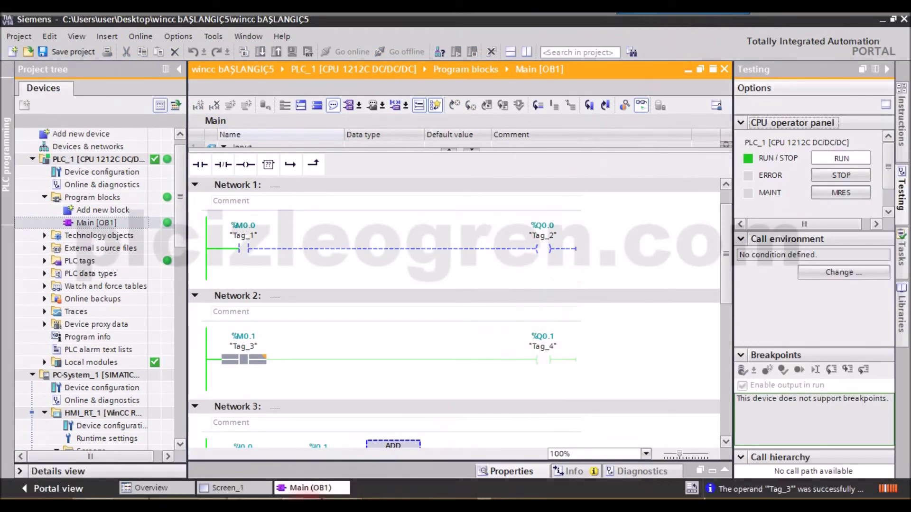
{"action": "left_click", "coordinate": [227, 487]}
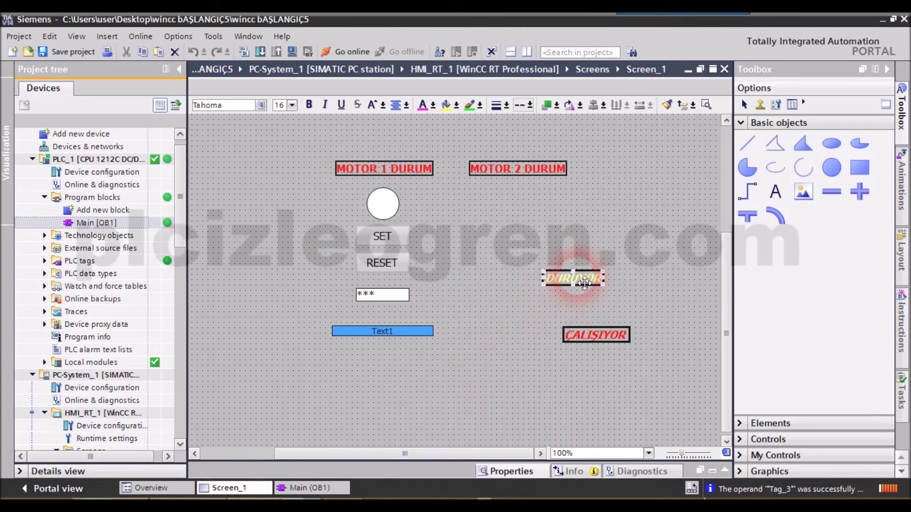
{"action": "left_click_drag", "start_coordinate": [585, 282], "coordinate": [511, 231]}
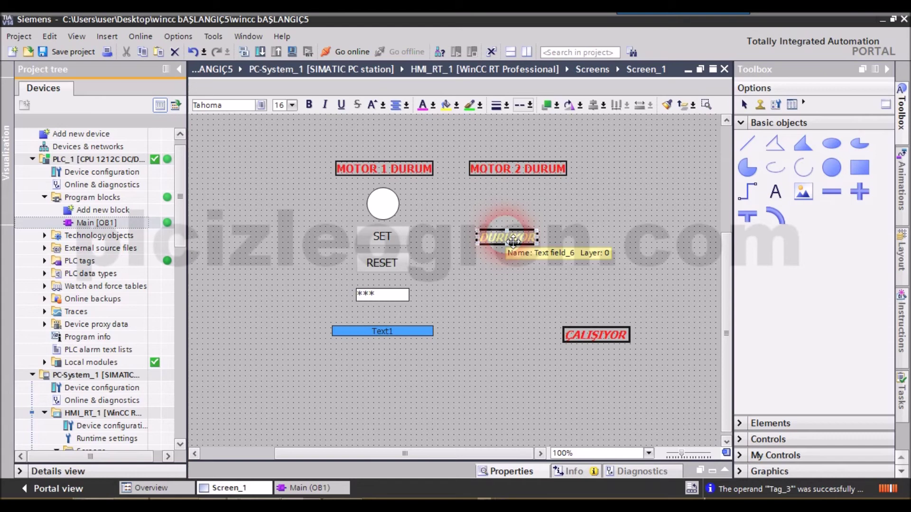
{"action": "left_click_drag", "start_coordinate": [590, 334], "coordinate": [577, 327]}
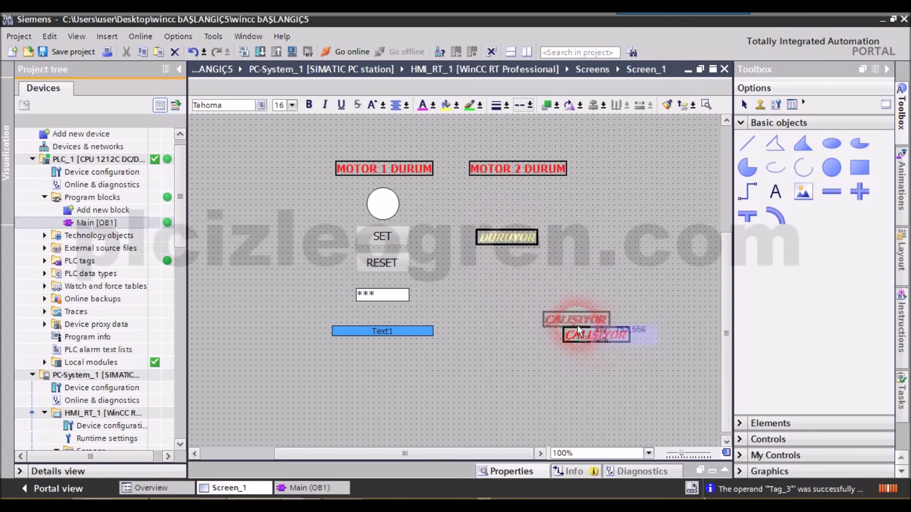
{"action": "left_click_drag", "start_coordinate": [520, 280], "coordinate": [508, 247]}
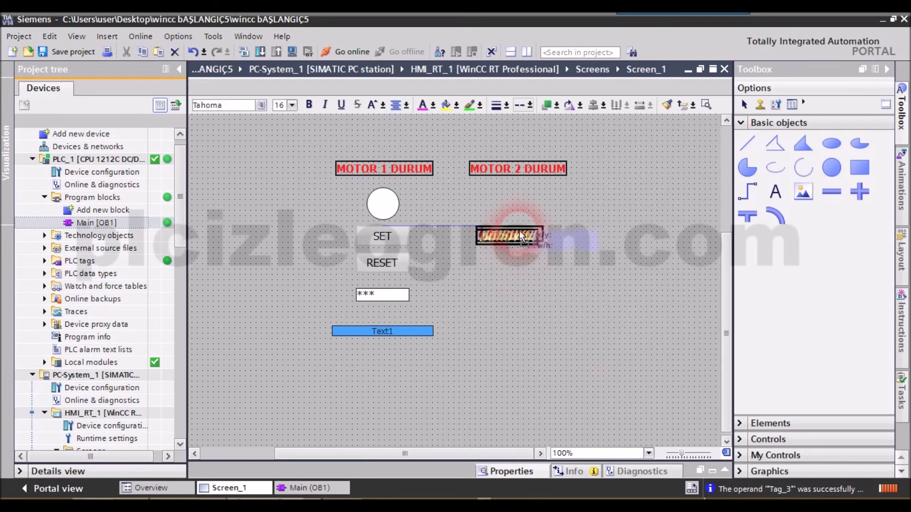
{"action": "left_click", "coordinate": [526, 294]}
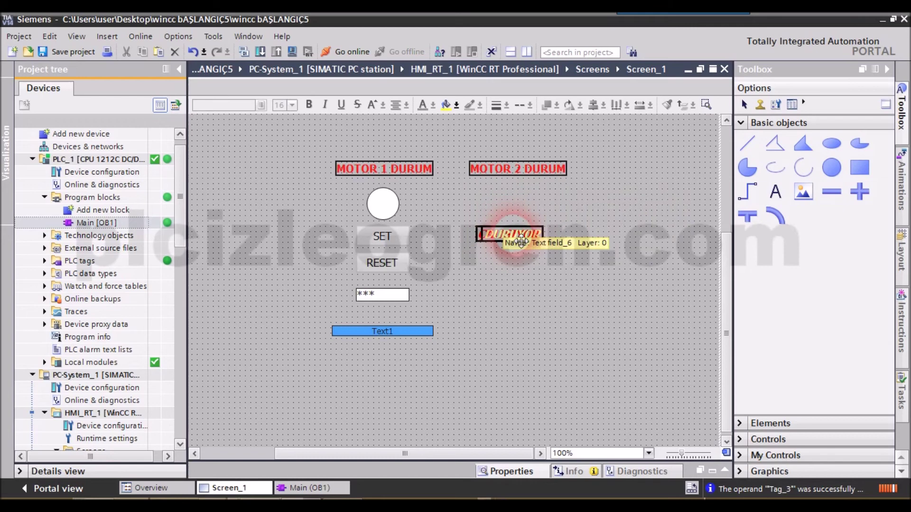
{"action": "left_click_drag", "start_coordinate": [511, 232], "coordinate": [520, 276]}
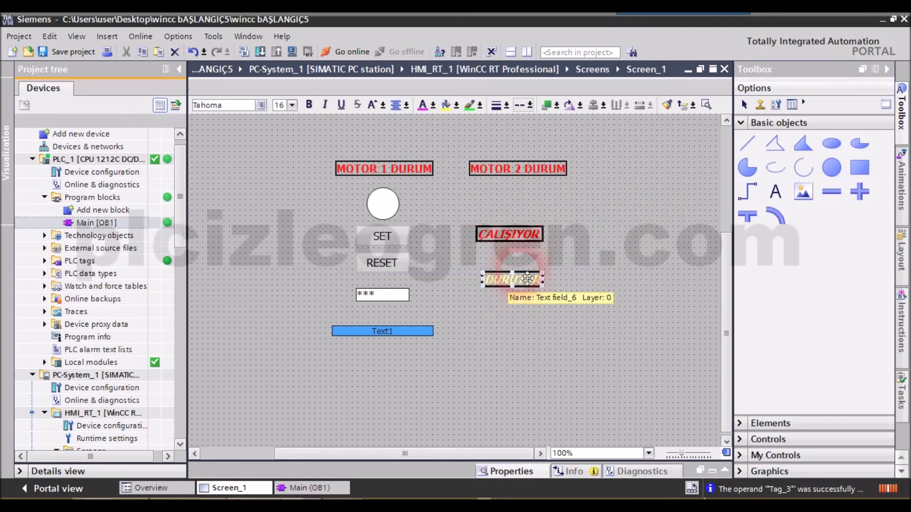
{"action": "left_click_drag", "start_coordinate": [521, 290], "coordinate": [511, 241]}
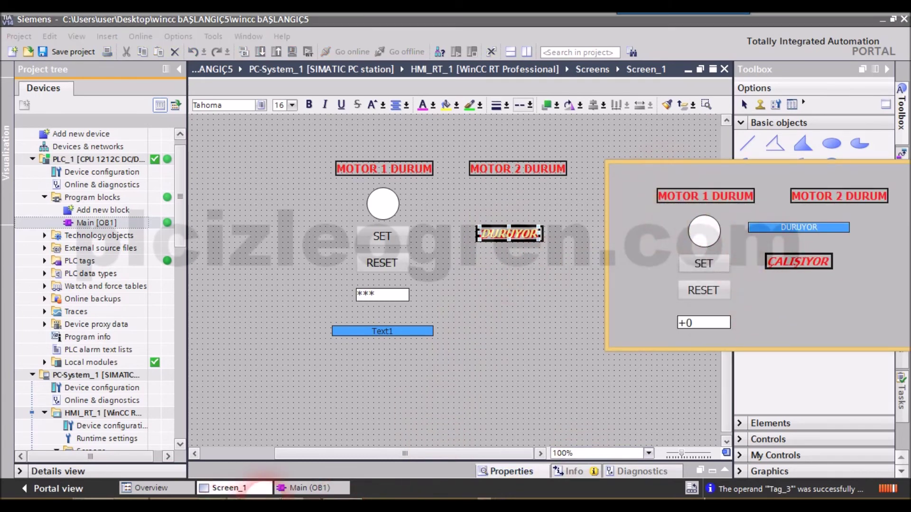
- In Main [OB1], modify the Tag_3 contact in Network 2 to 1
{"action": "left_click", "coordinate": [289, 486]}
{"action": "left_click", "coordinate": [248, 363]}
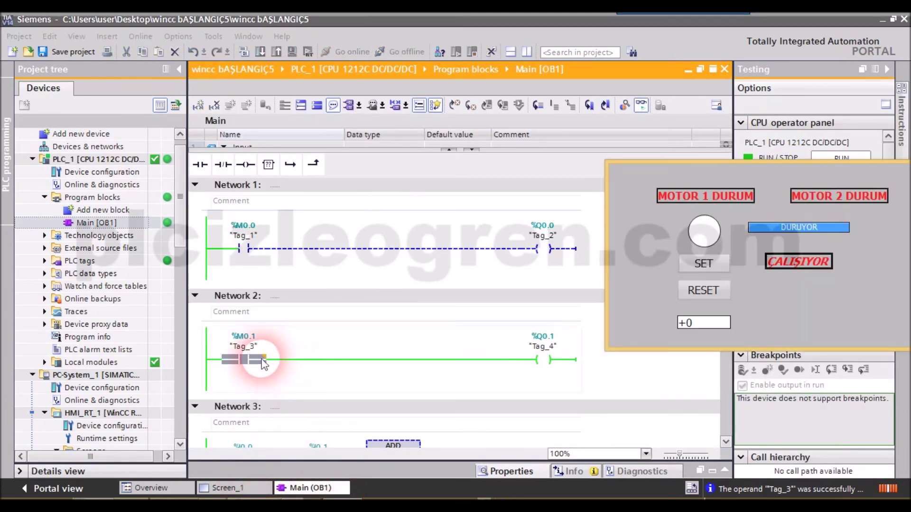
{"action": "right_click", "coordinate": [244, 360]}
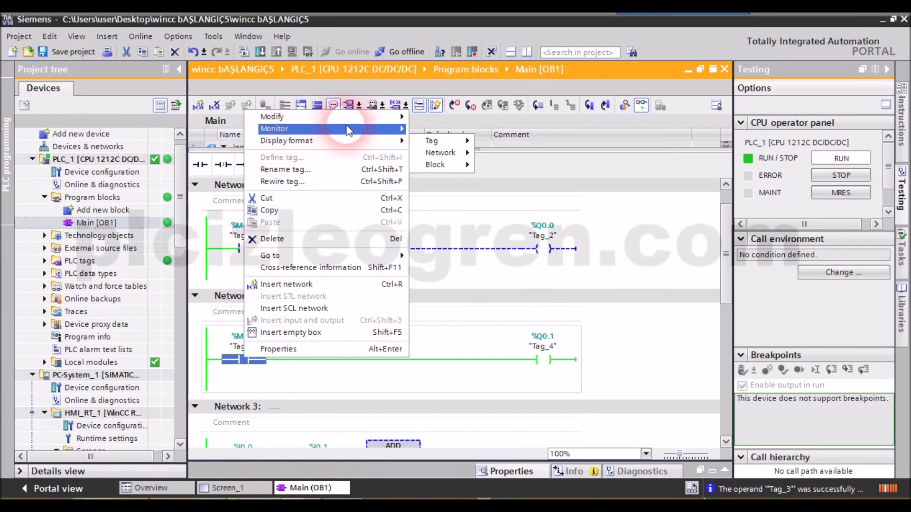
{"action": "mouse_move", "coordinate": [399, 116]}
{"action": "left_click", "coordinate": [446, 129]}
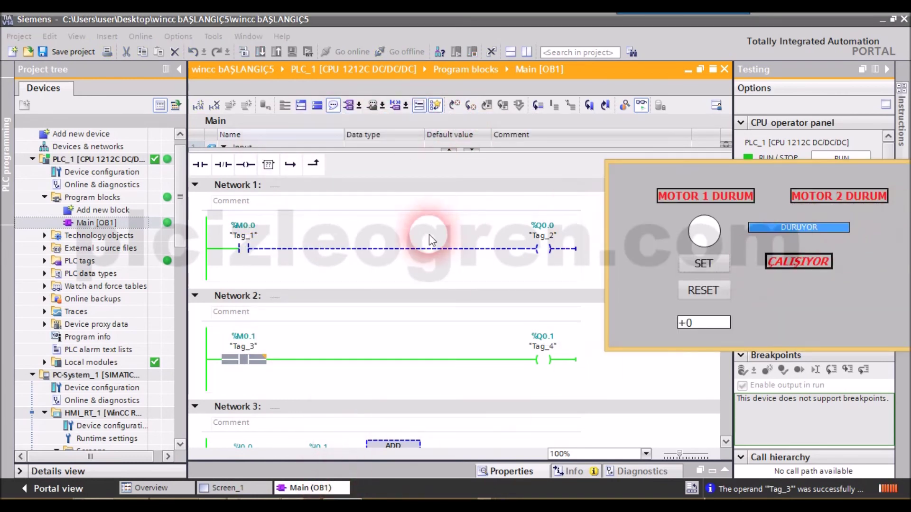
- Modify Tag_3 to 0, then bring up the DroidCam trainer feed
{"action": "left_click", "coordinate": [251, 362]}
{"action": "right_click", "coordinate": [251, 362]}
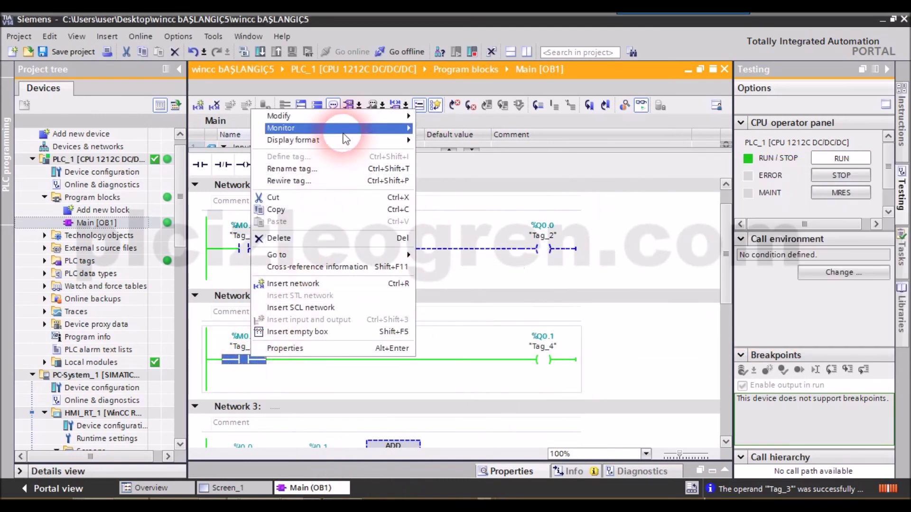
{"action": "mouse_move", "coordinate": [399, 120]}
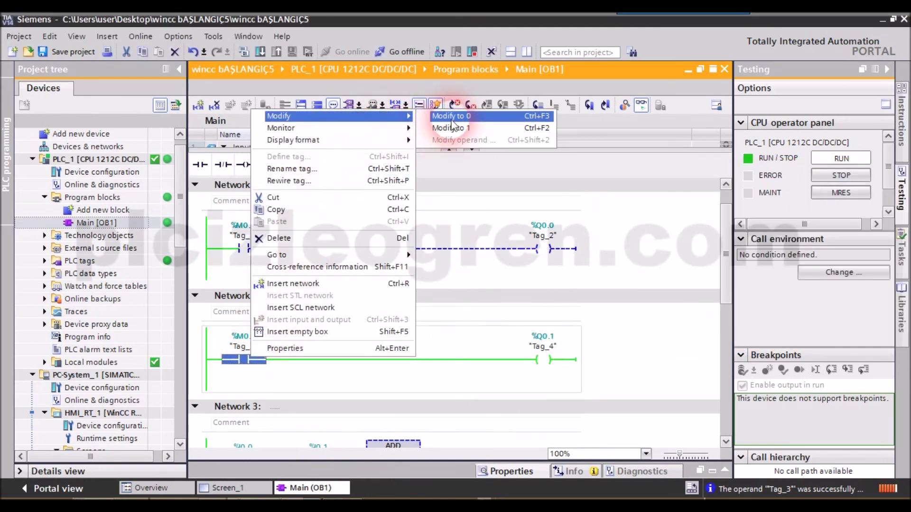
{"action": "left_click", "coordinate": [450, 116]}
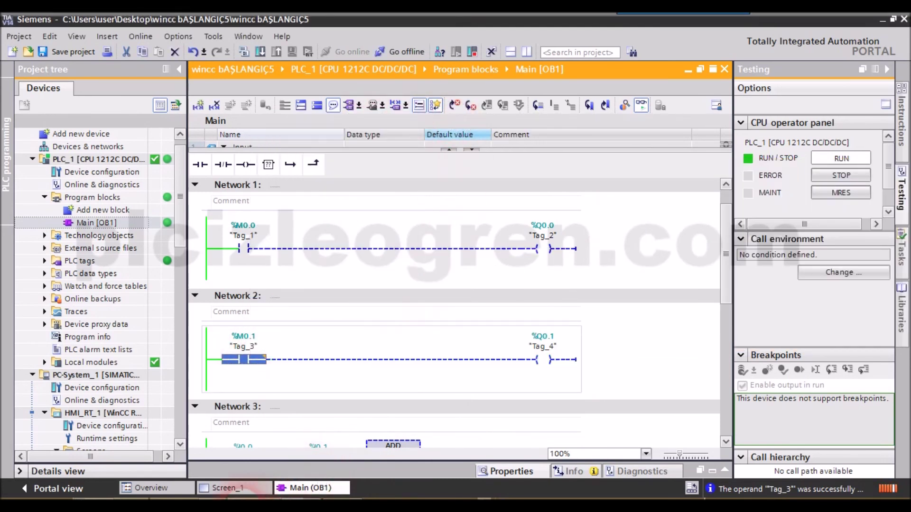
{"action": "key", "text": "alt+Tab"}
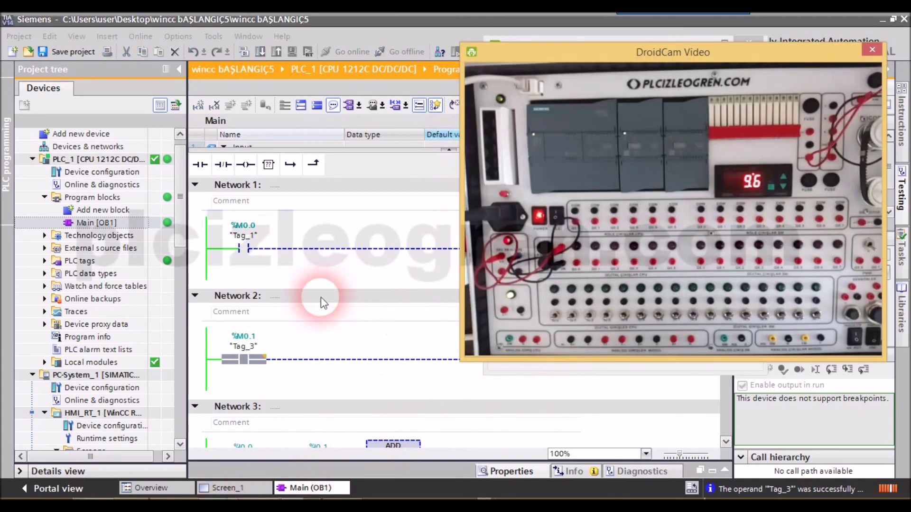
- Check the Tag_1 and Tag_3 contacts in Networks 1 and 2
{"action": "right_click", "coordinate": [238, 357]}
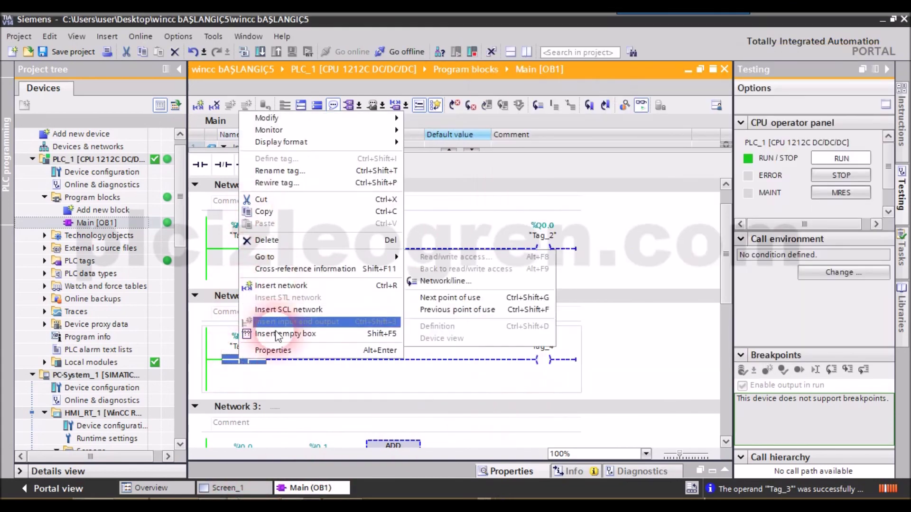
{"action": "key", "text": "Escape"}
{"action": "left_click", "coordinate": [248, 249]}
{"action": "left_click", "coordinate": [249, 354]}
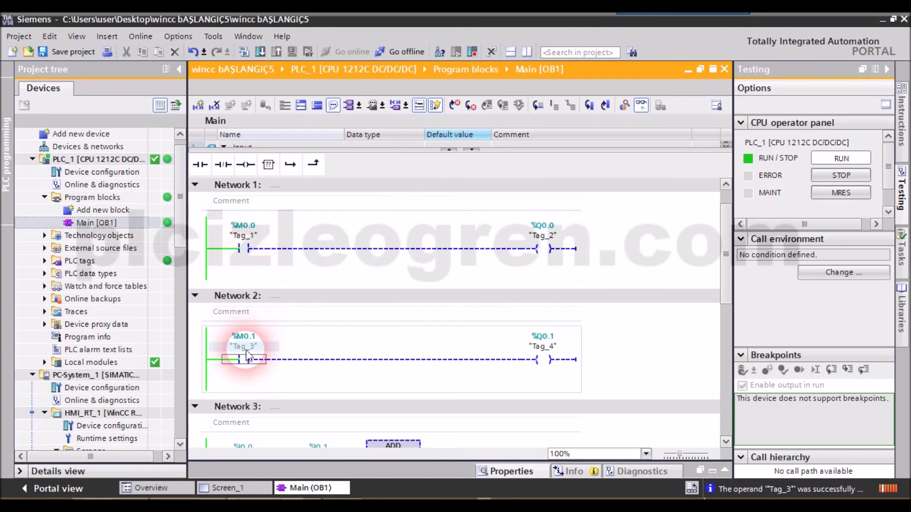
- Switch motor 1 on from the runtime screen and center the runtime window
{"action": "key", "text": "alt+Tab"}
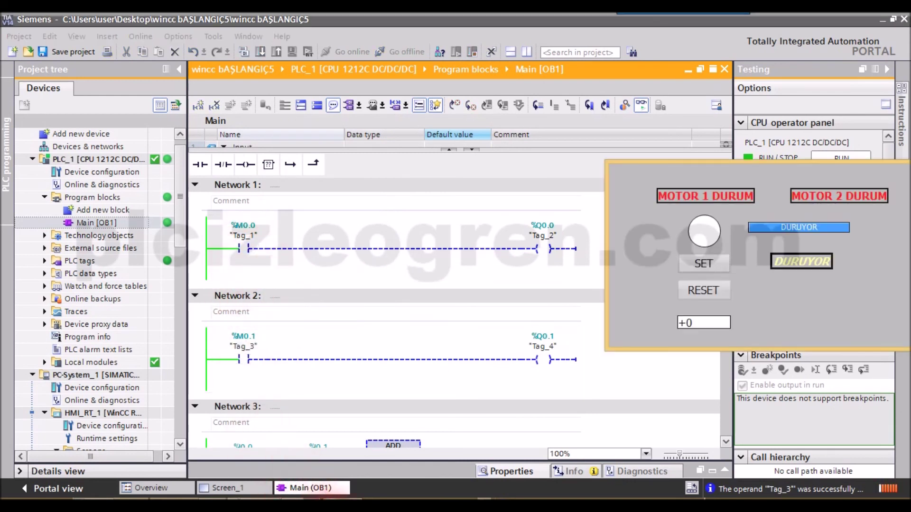
{"action": "left_click", "coordinate": [705, 290]}
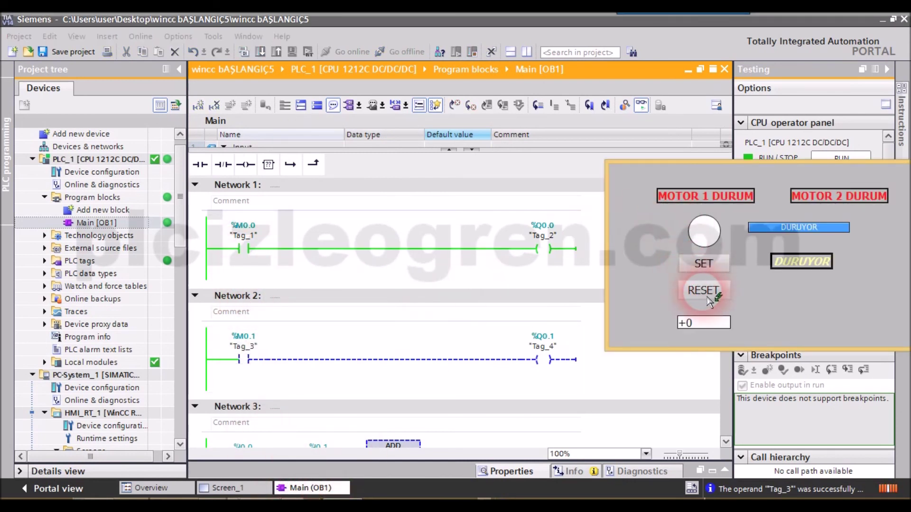
{"action": "left_click", "coordinate": [705, 264]}
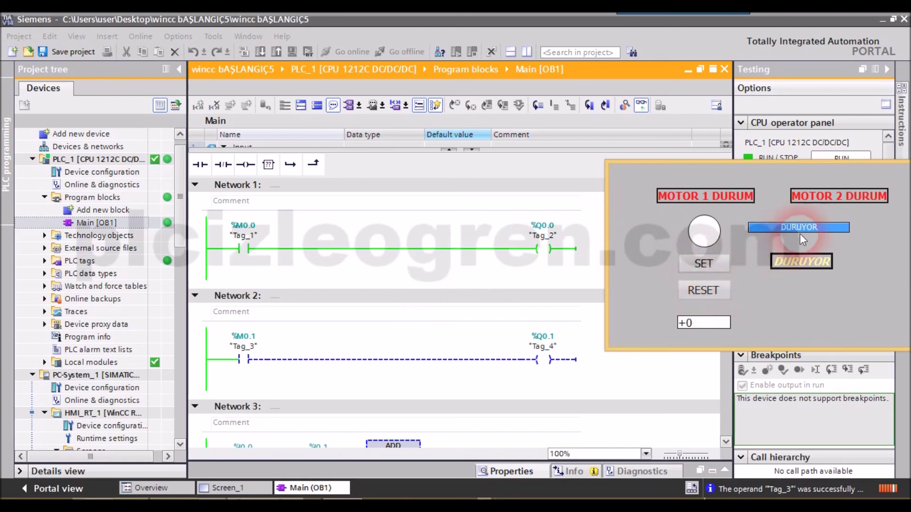
{"action": "left_click", "coordinate": [703, 290]}
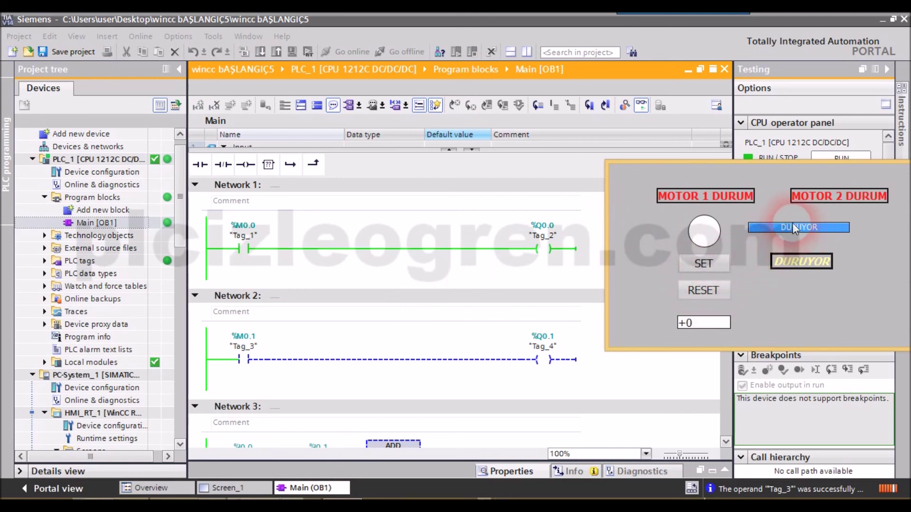
{"action": "left_click_drag", "start_coordinate": [684, 162], "coordinate": [409, 148]}
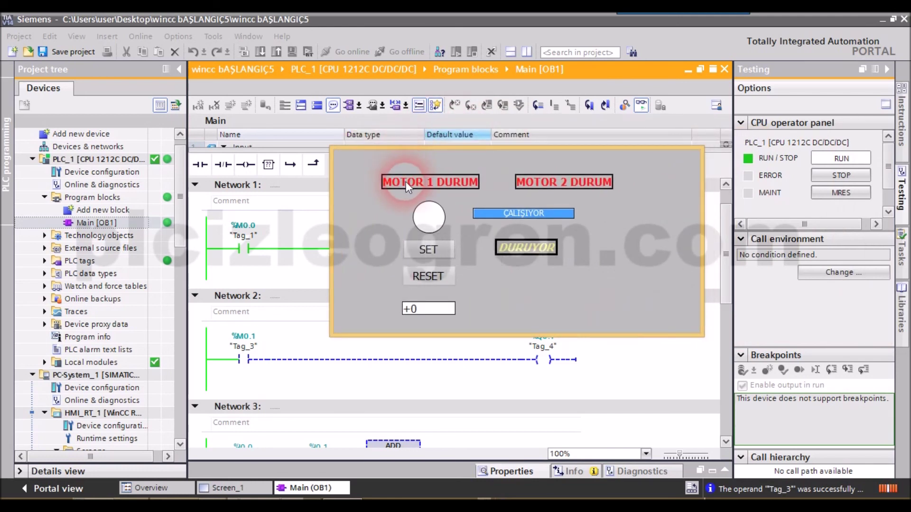